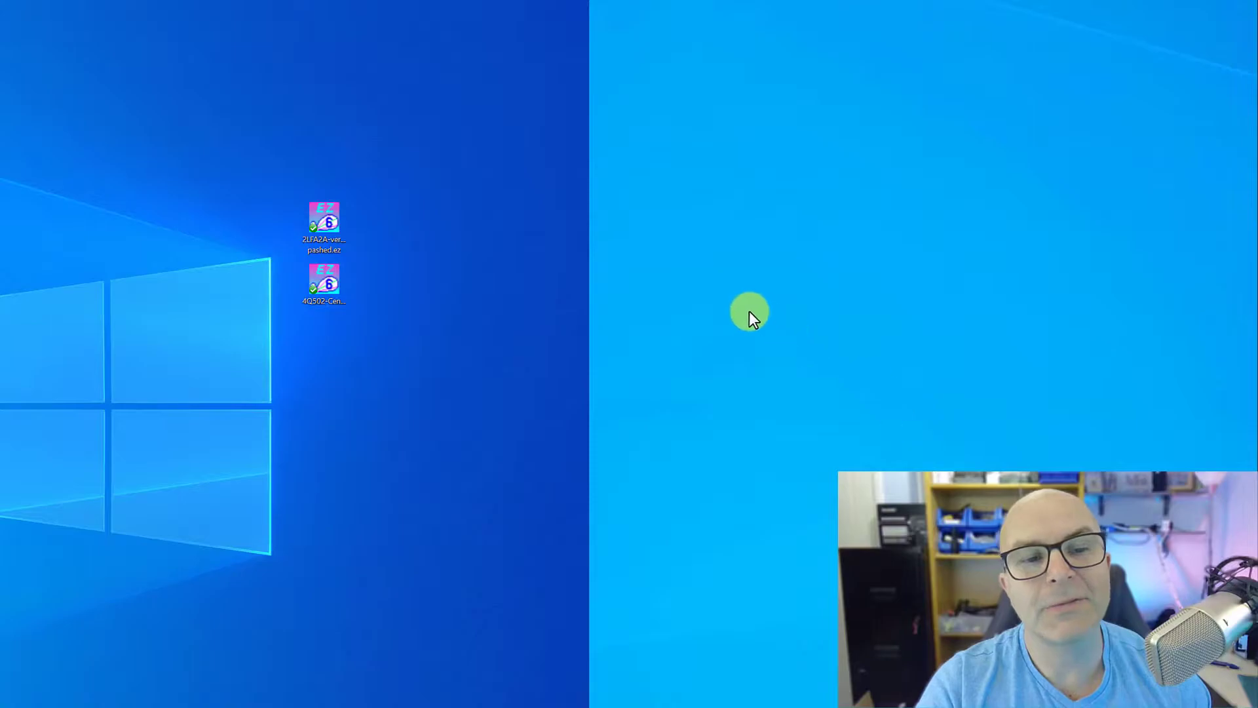
Step: Open 2LFA2A-vertical pashed.ez and show its antenna in a centred 3-D view
double_click(329, 234)
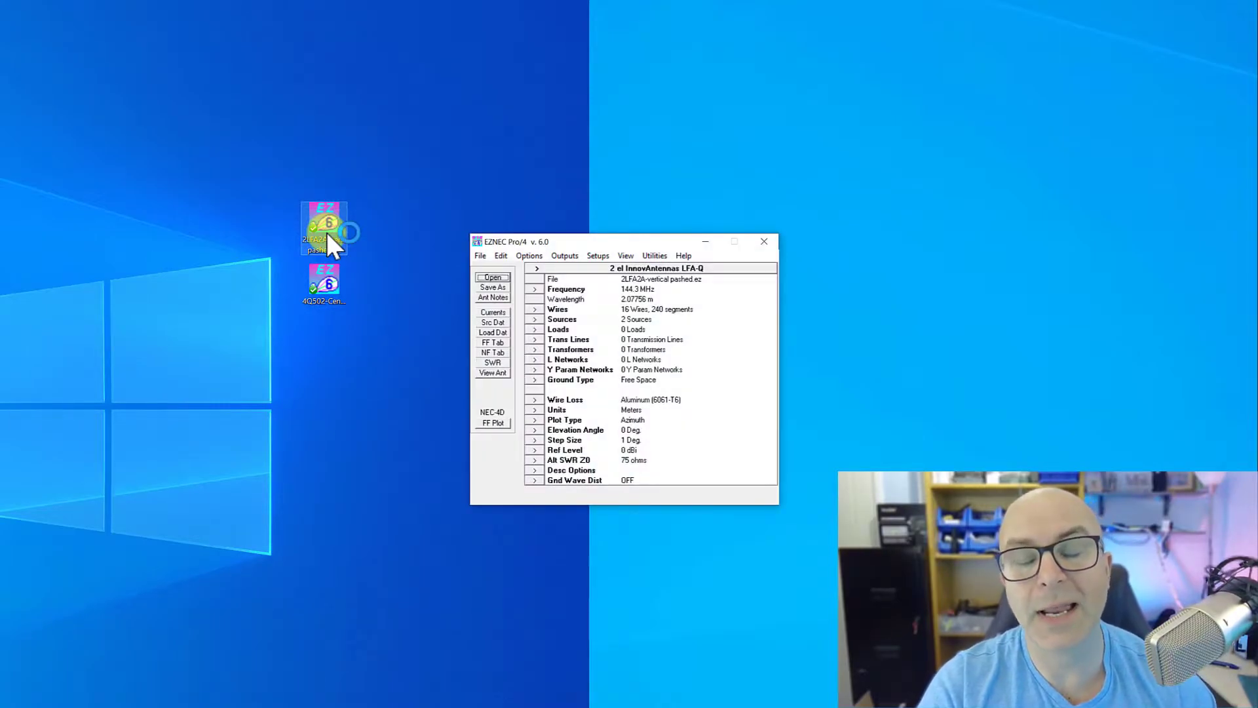
click(430, 361)
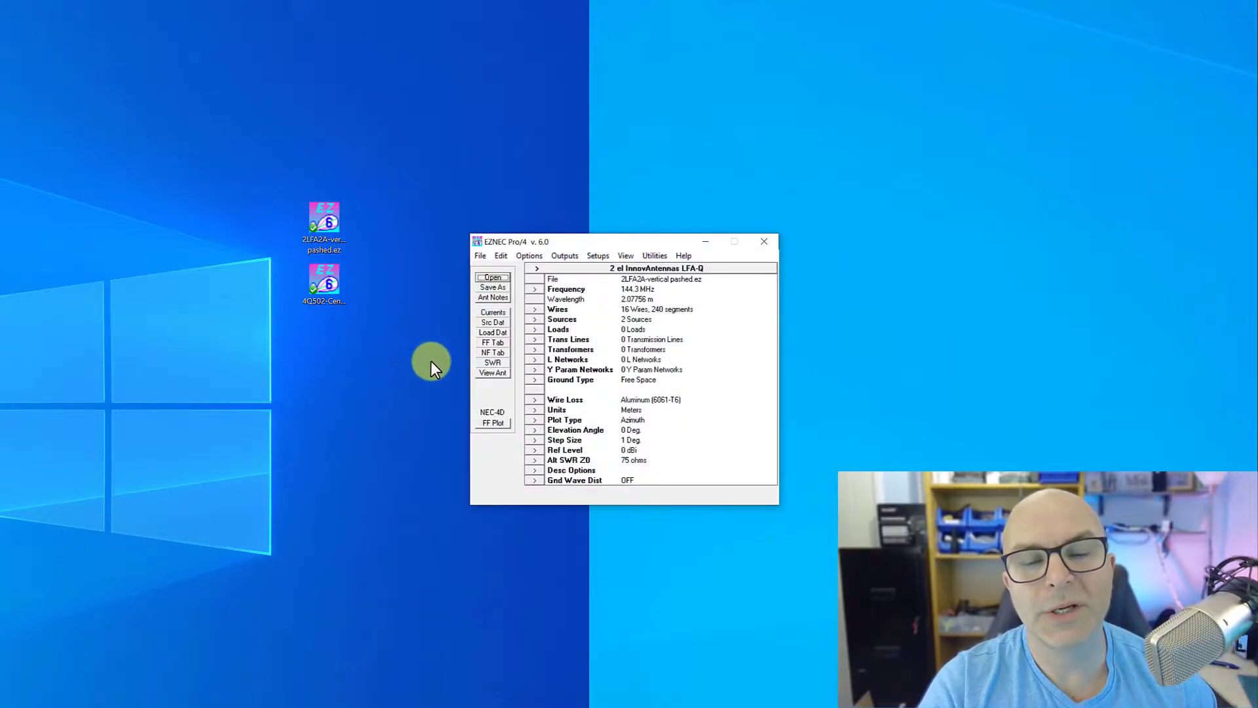
click(491, 375)
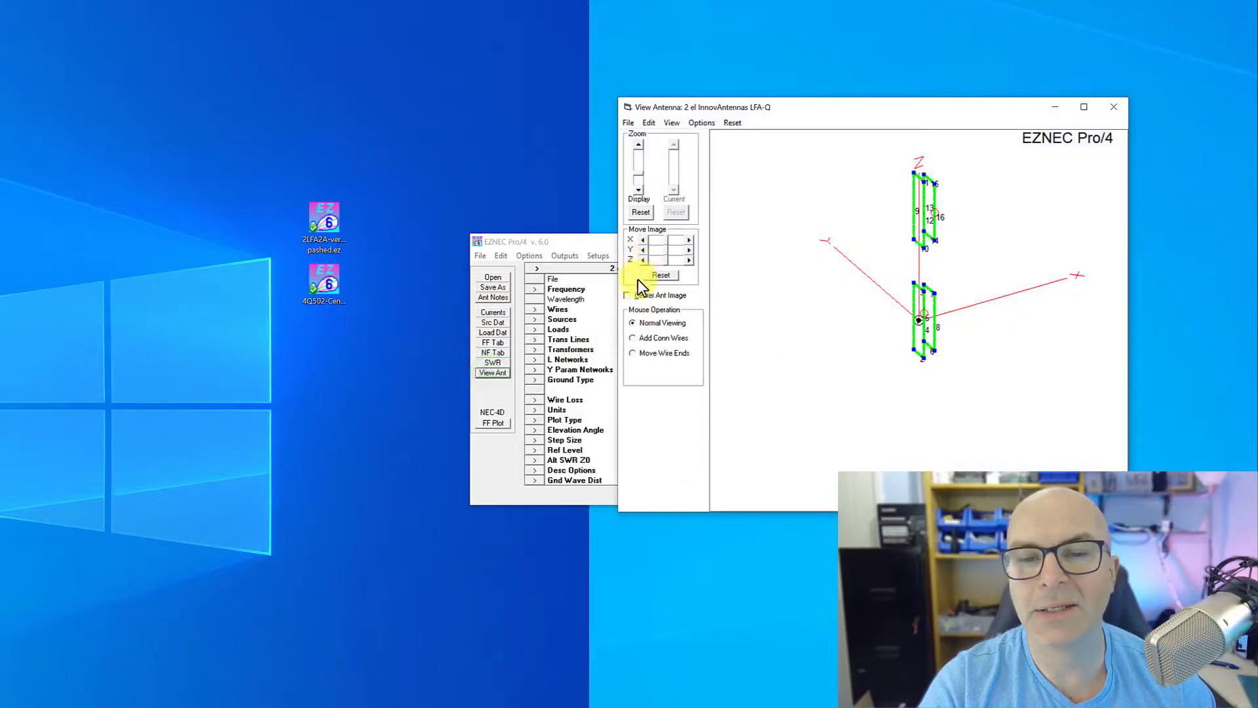
click(629, 294)
Step: Rotate the LFA-Q wire view through several orientations and place it beside the main window
drag(714, 106, 583, 61)
drag(667, 233, 804, 191)
mouse_move(805, 177)
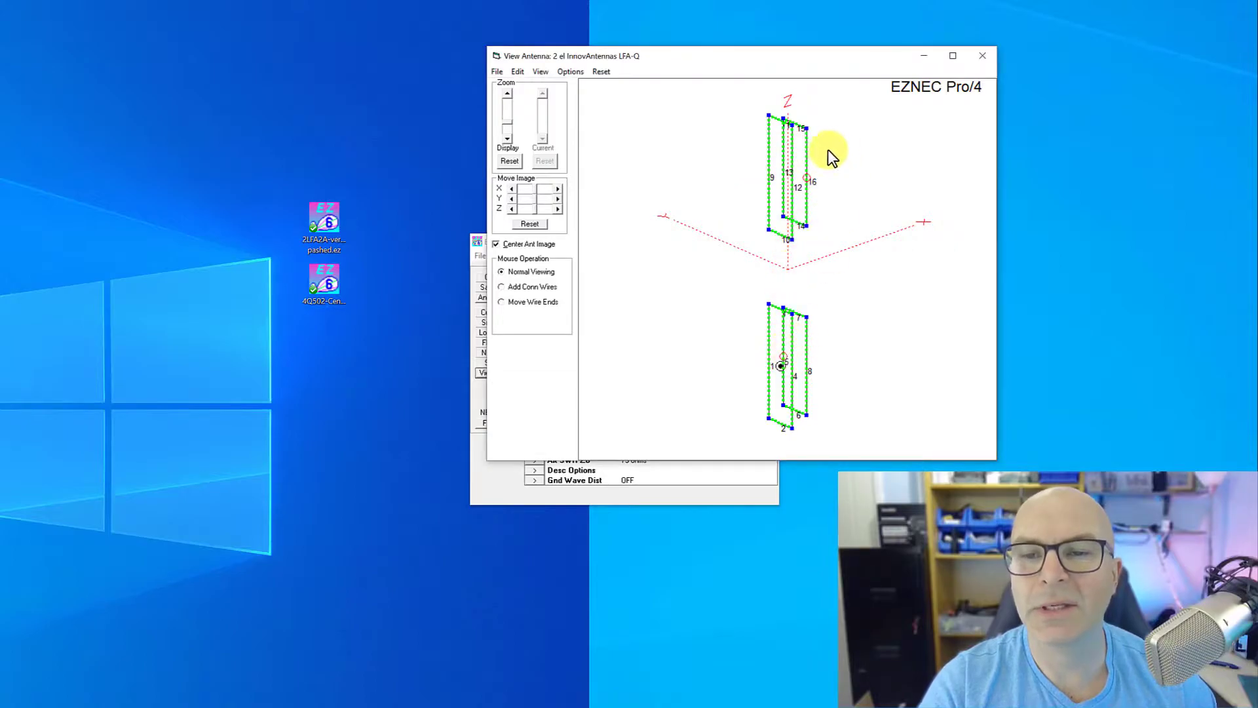
drag(700, 348, 760, 358)
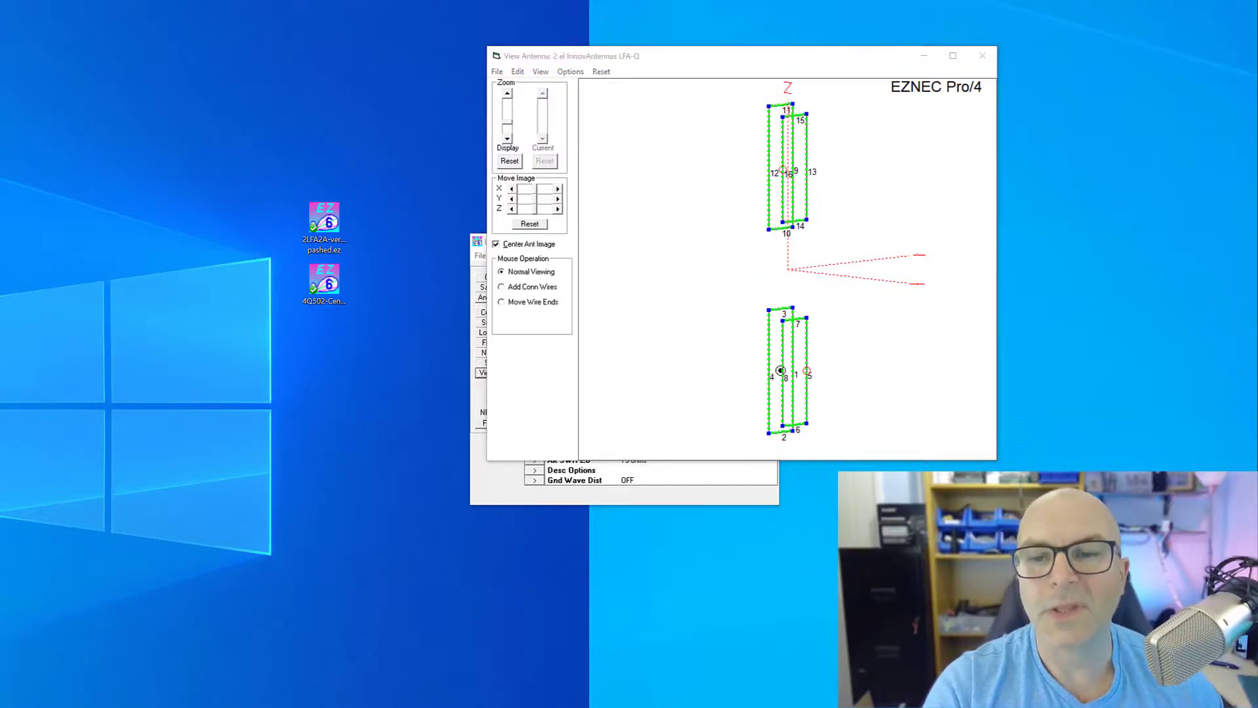
drag(721, 352, 674, 354)
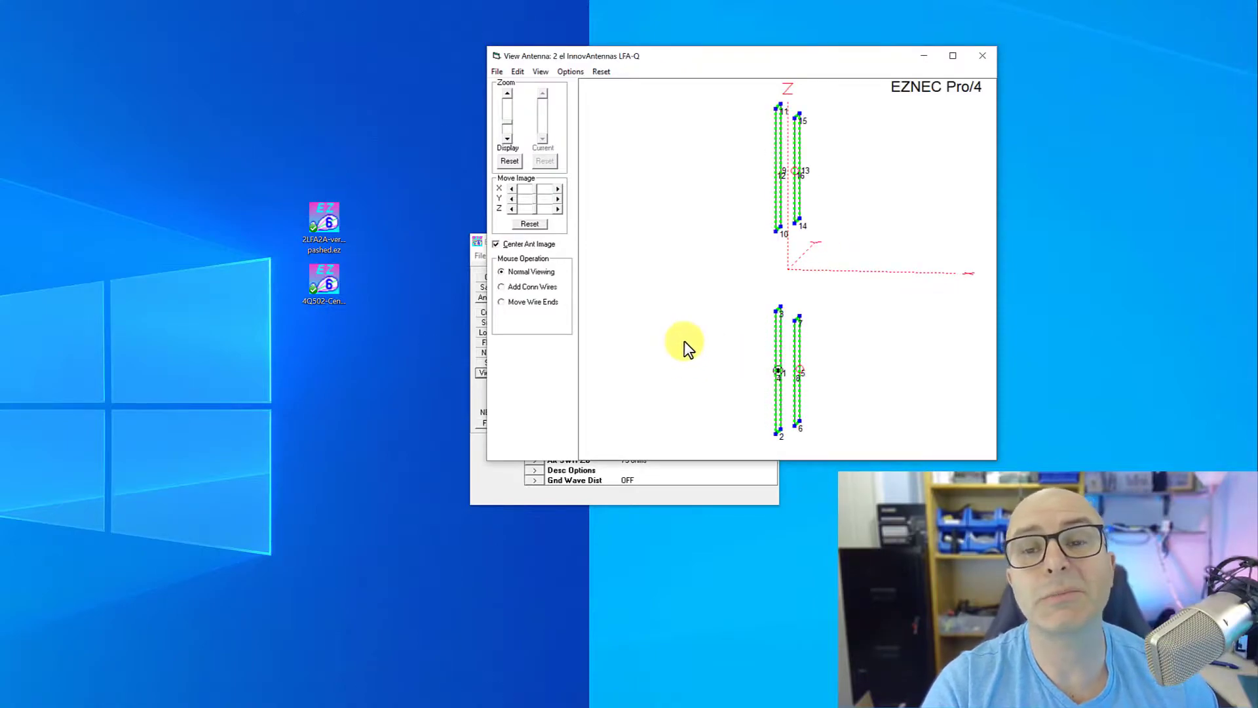
drag(717, 317, 677, 317)
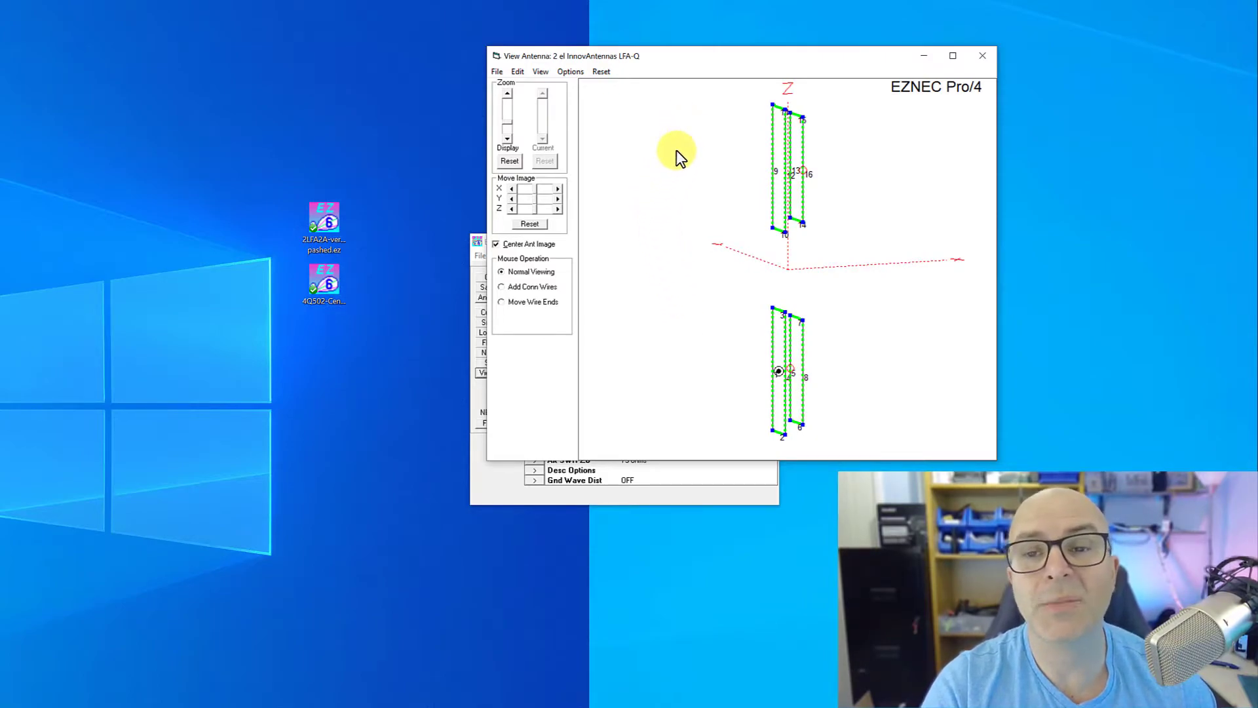
mouse_move(665, 69)
mouse_down()
mouse_move(858, 111)
mouse_move(736, 108)
mouse_up()
drag(670, 60, 730, 68)
drag(517, 244, 368, 117)
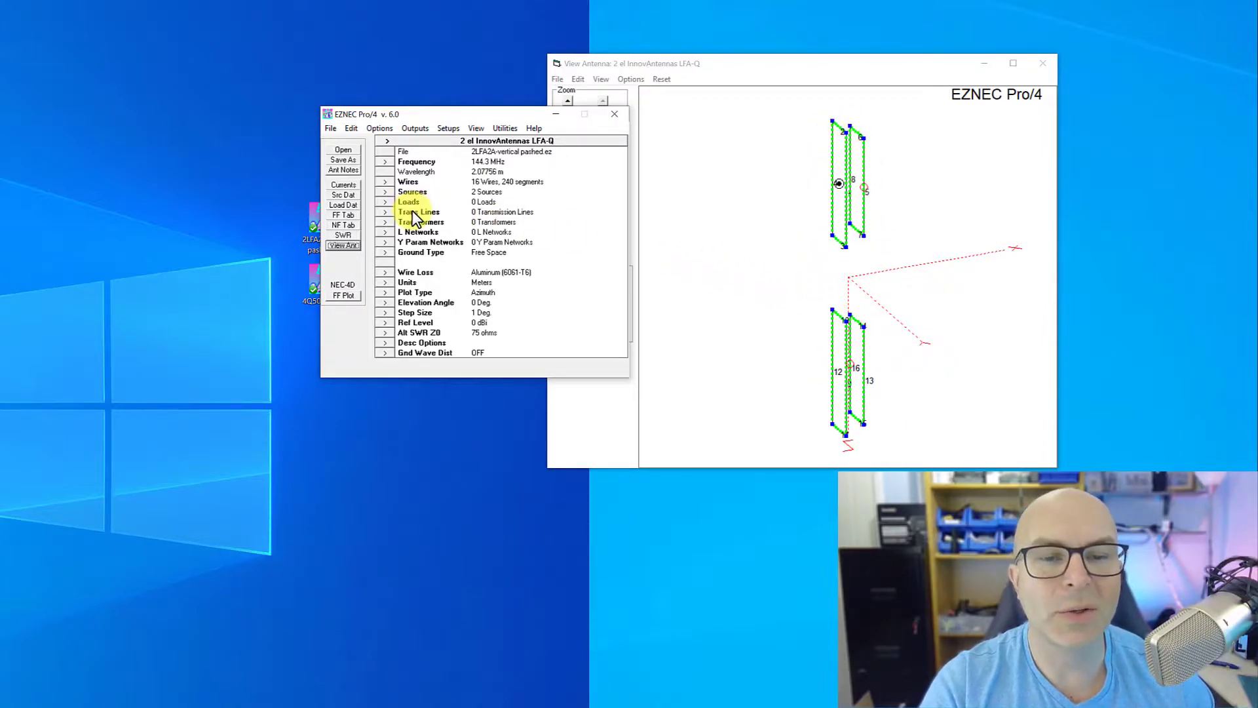
Step: Set the plot step size to 0.1 degree, leaving the plot type unchanged
click(385, 292)
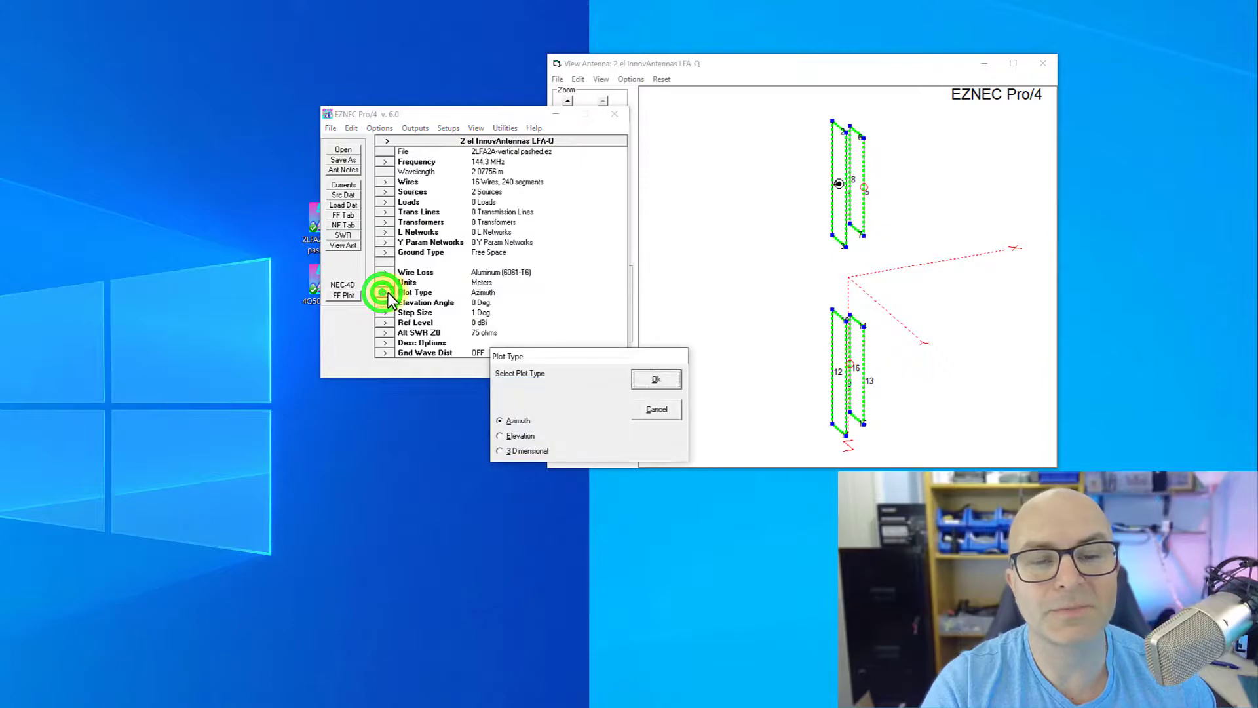
click(653, 411)
click(385, 312)
text(.1)
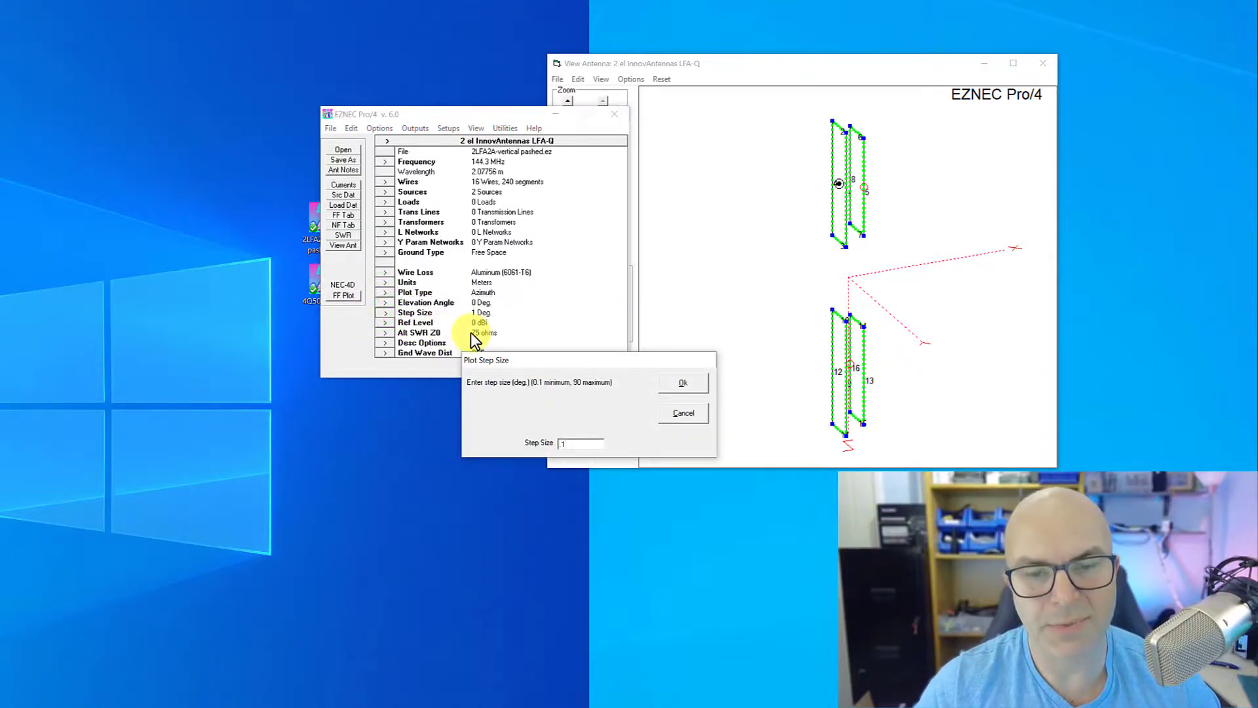
click(668, 387)
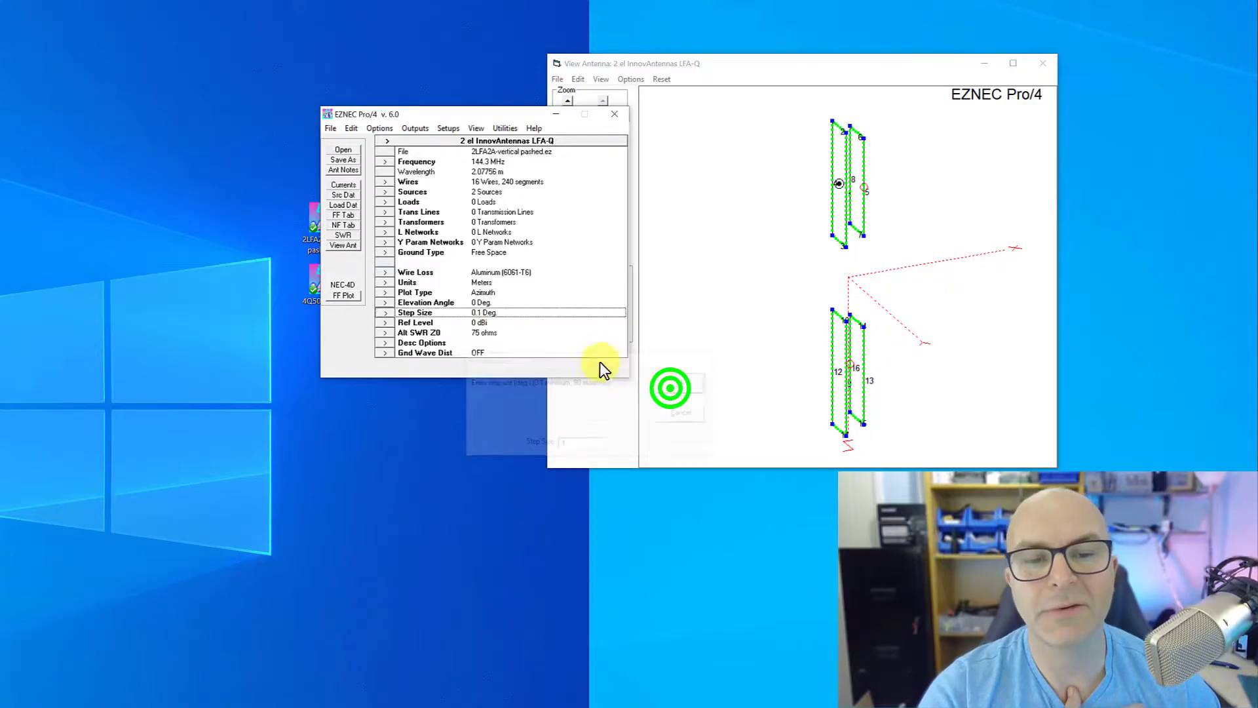
Step: Calculate the azimuth far-field plot (9.22 dBi, 20.02 dB front/back) and arrange it beside the 3-D view
click(347, 294)
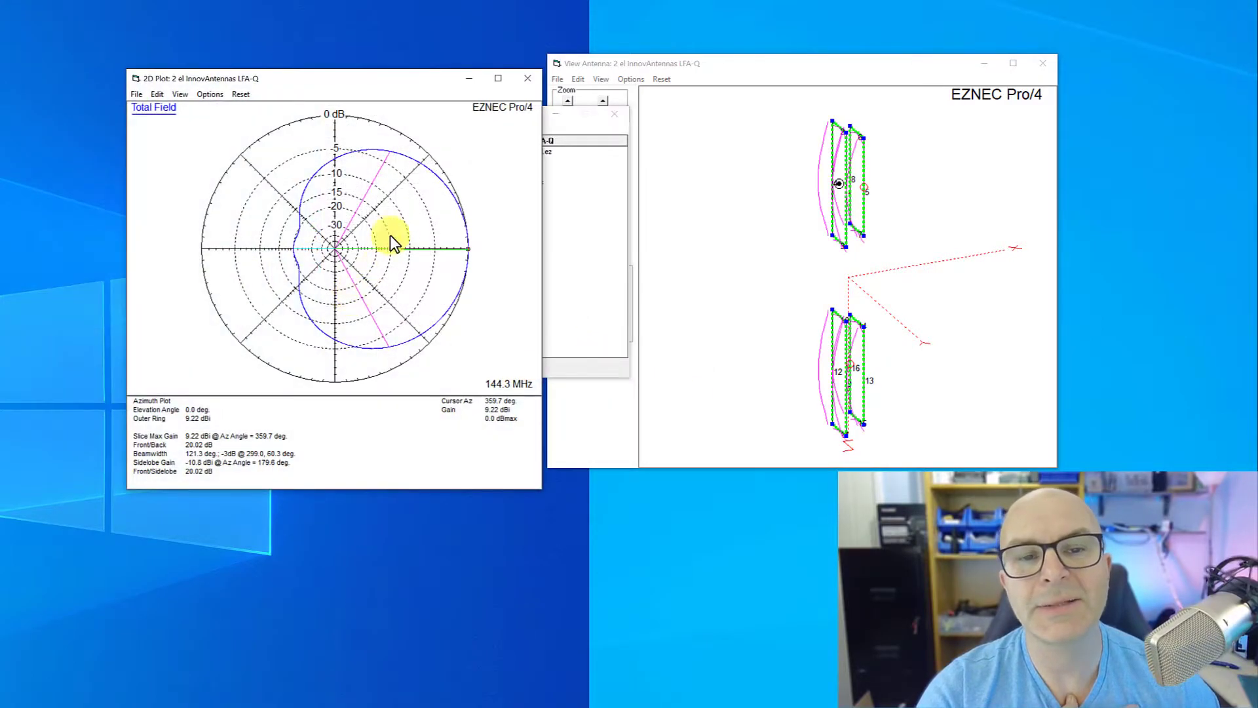
drag(387, 82, 631, 89)
drag(884, 209, 924, 290)
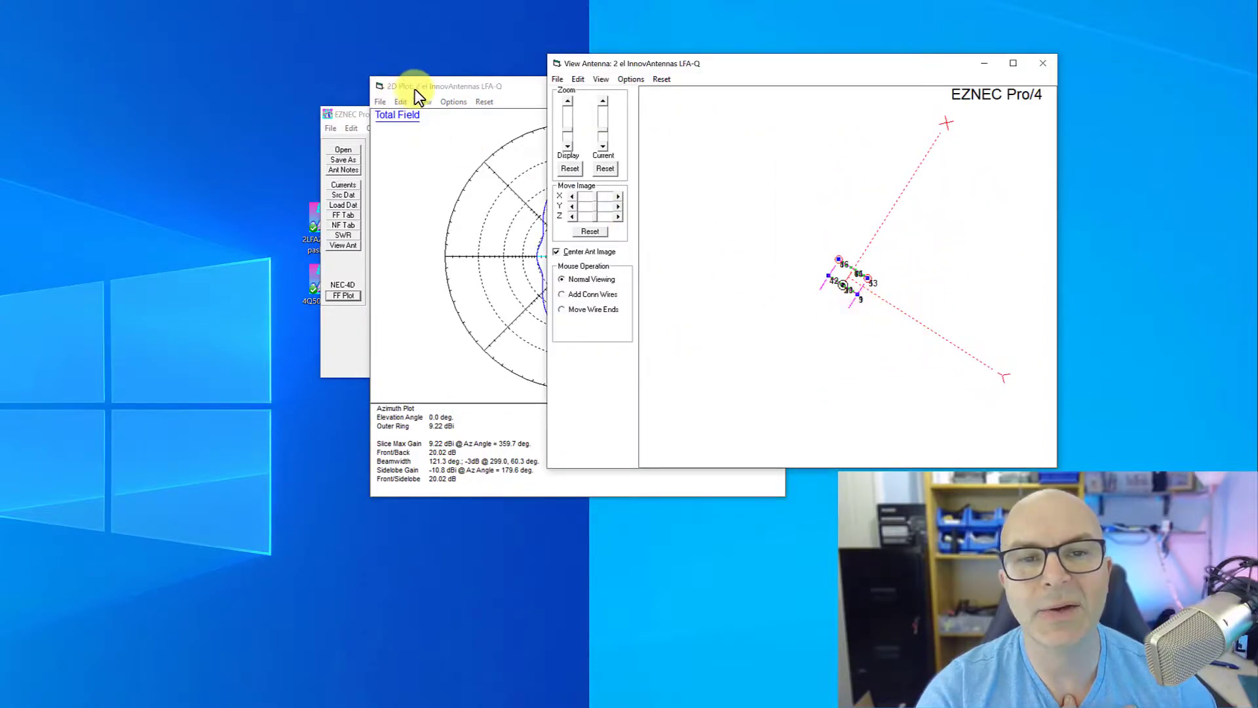
drag(414, 89, 330, 77)
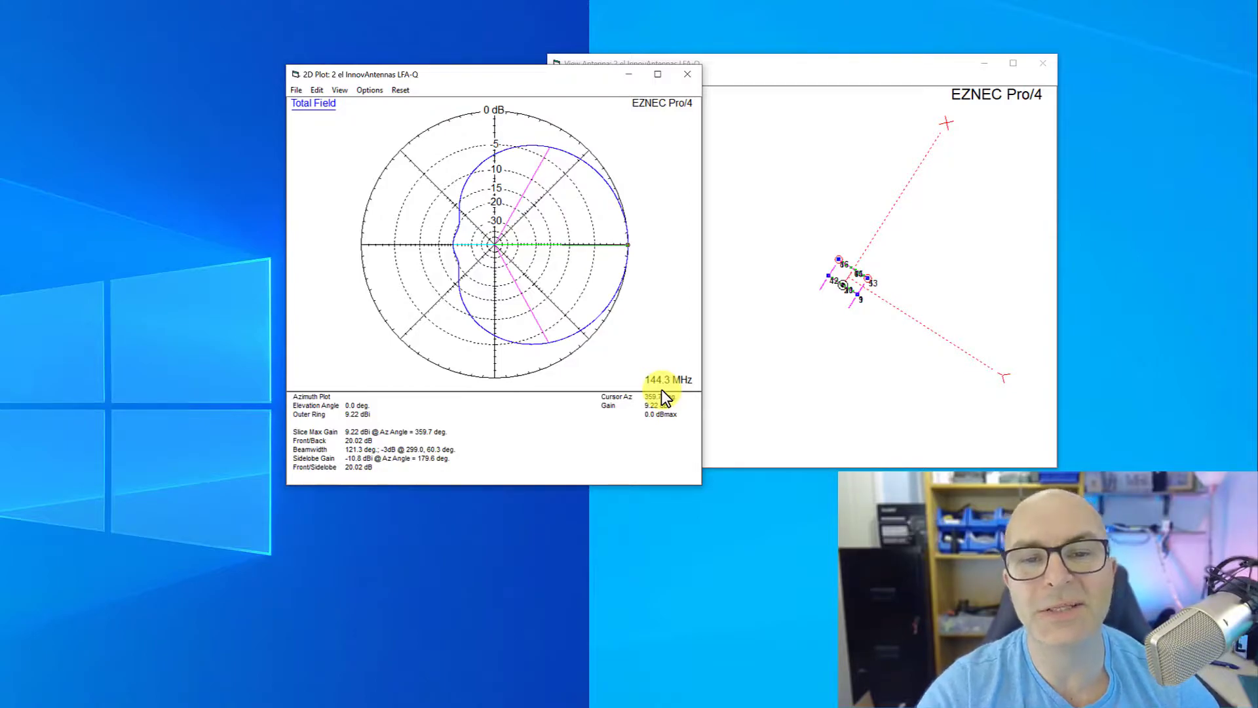
drag(464, 75, 751, 58)
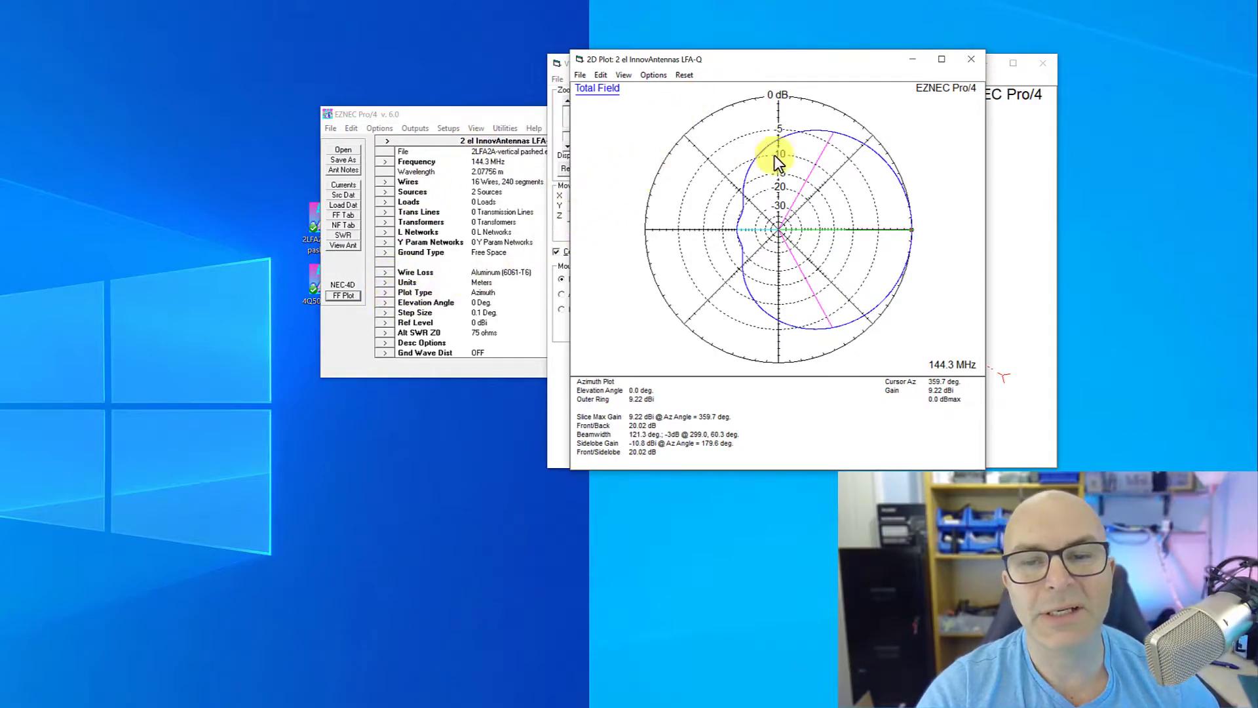
click(993, 205)
drag(984, 227, 842, 179)
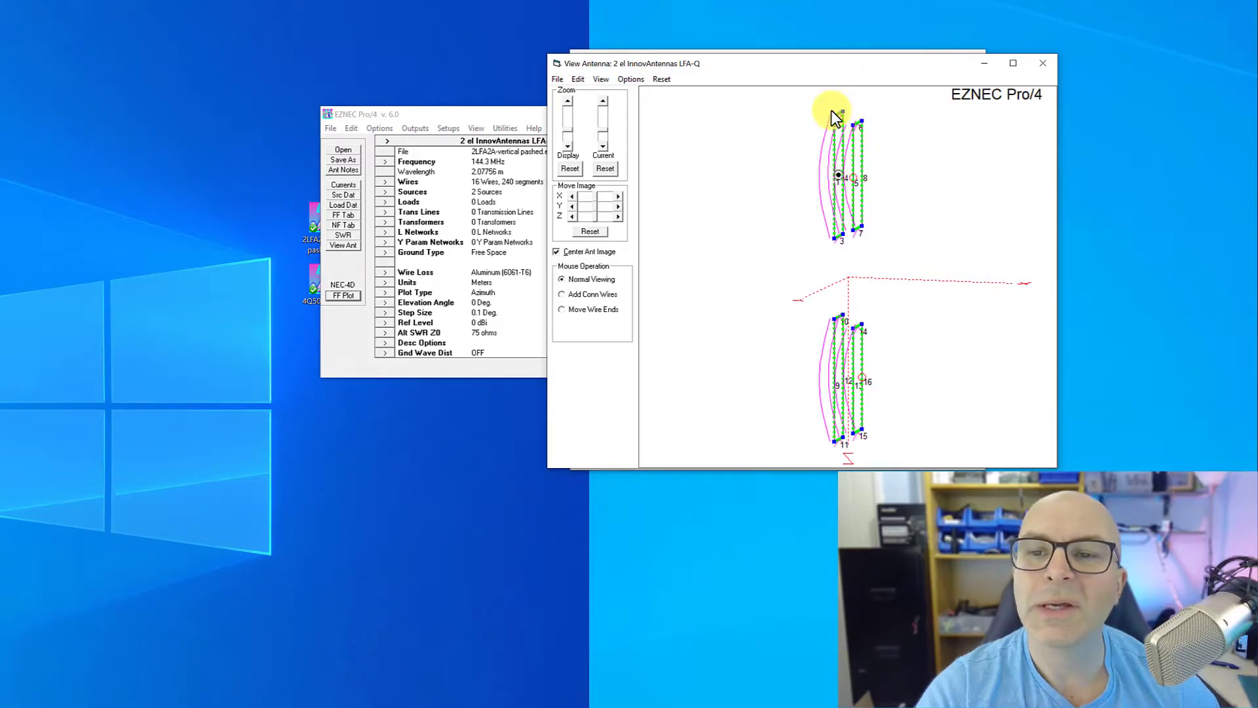
click(903, 193)
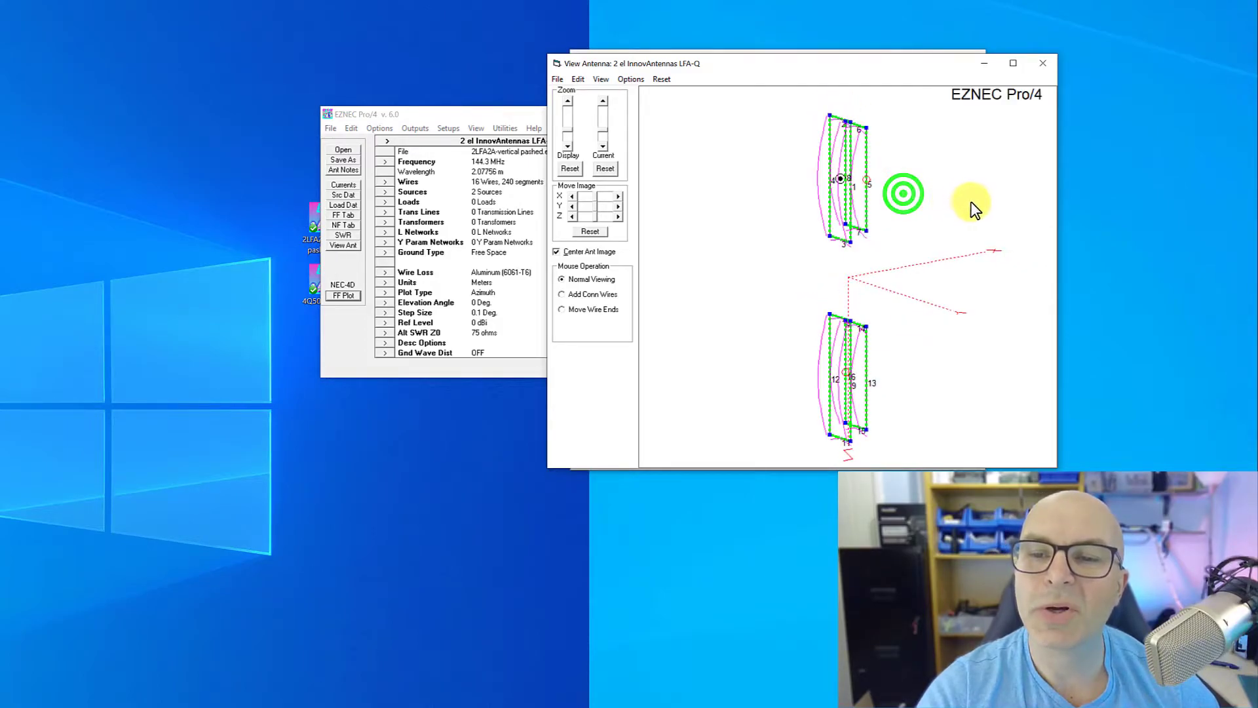
drag(1005, 197, 983, 187)
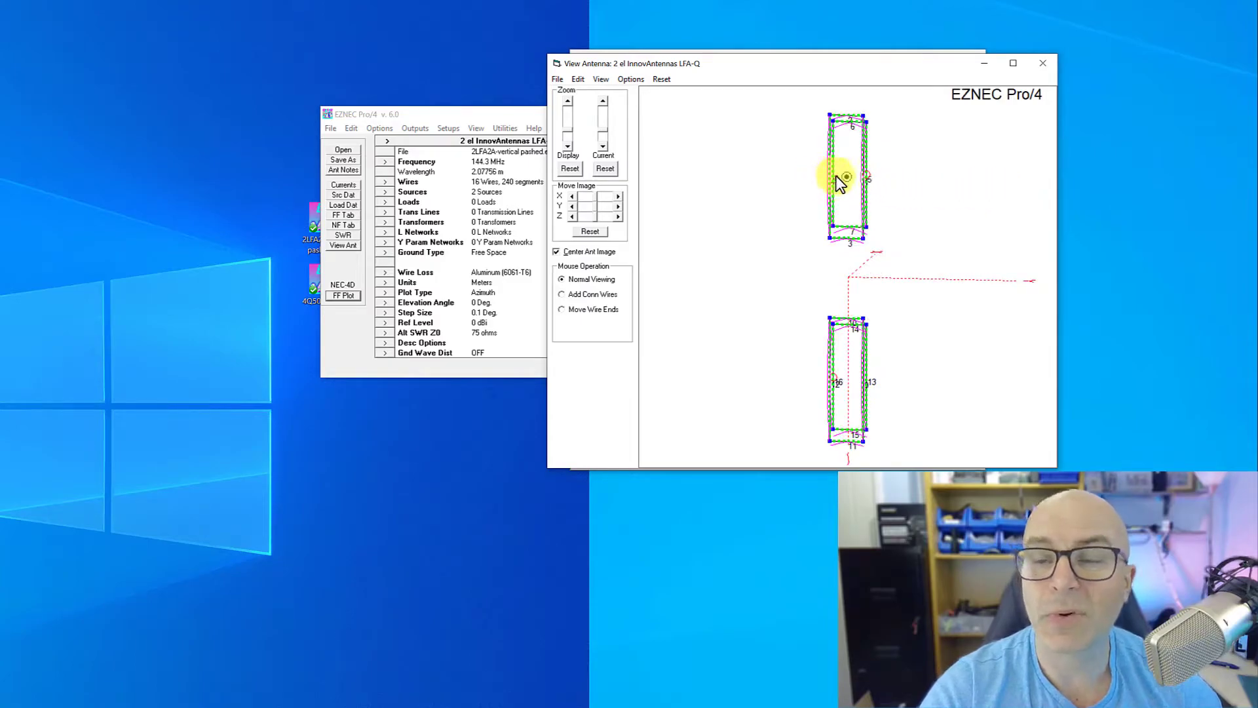
click(752, 180)
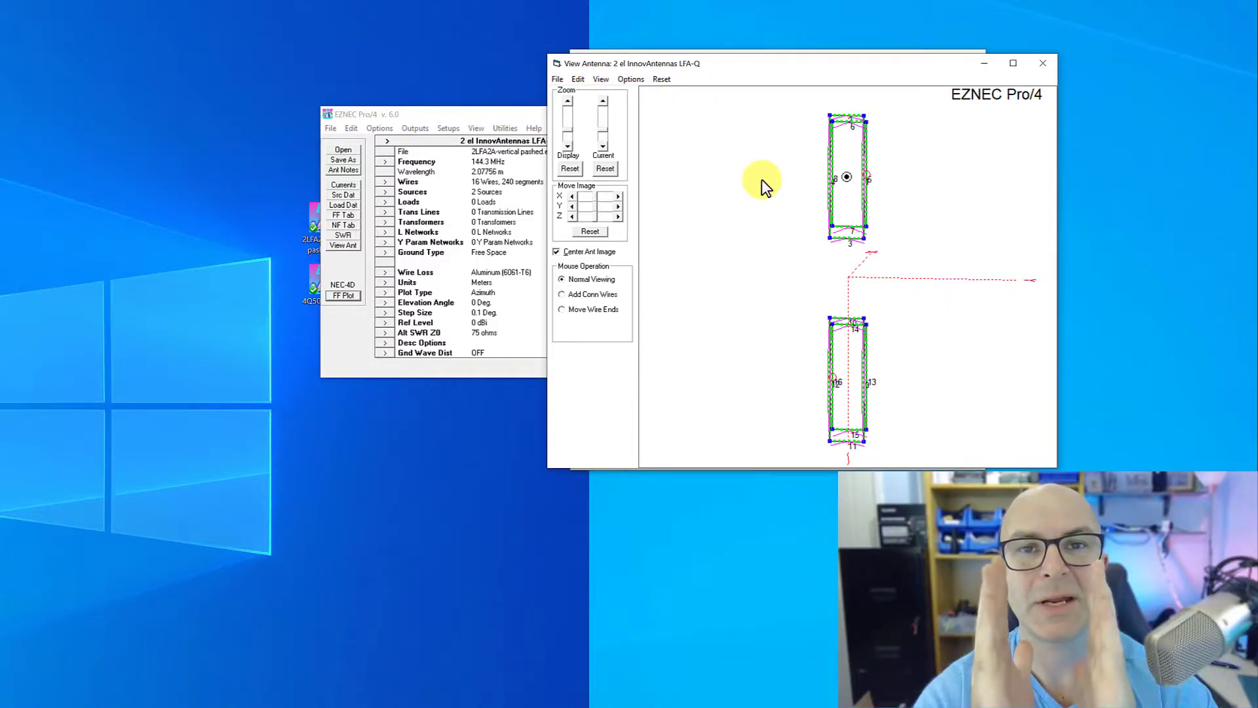
drag(794, 187, 847, 98)
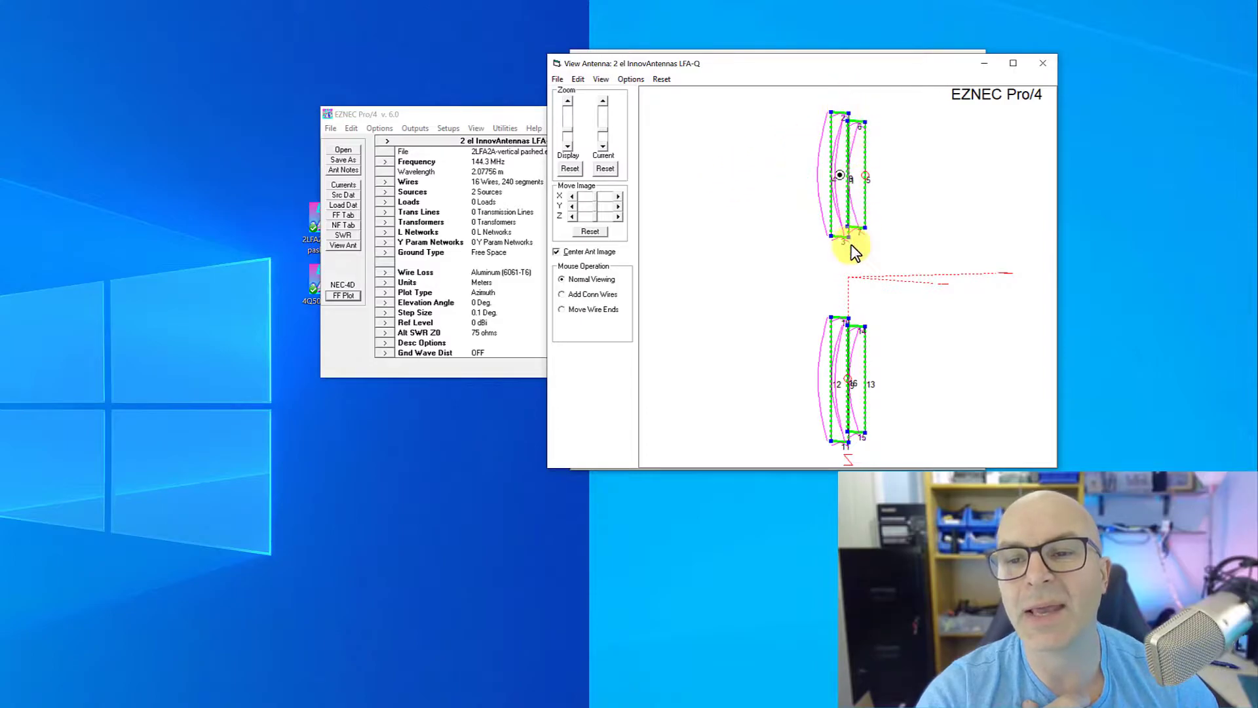
mouse_move(850, 131)
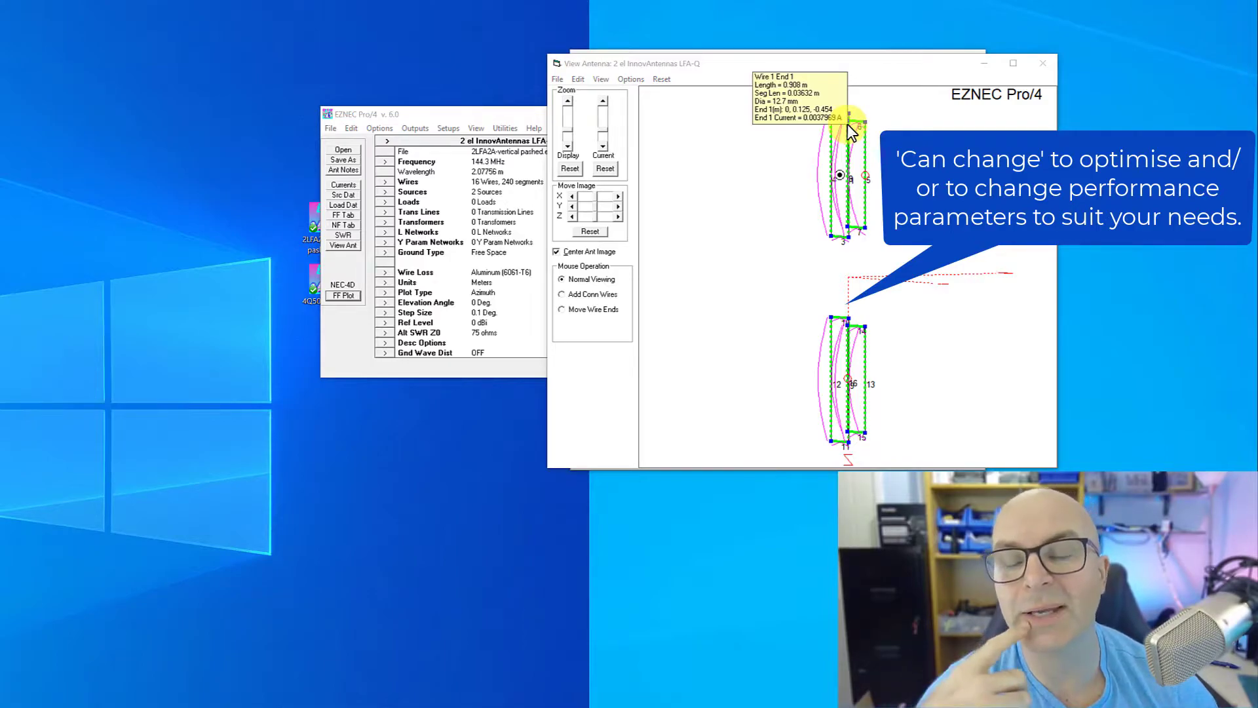
Step: Switch the plot type to Elevation and plot it: 9.44 dBi, 21.38 dB front/back, 35.1° beamwidth
click(385, 292)
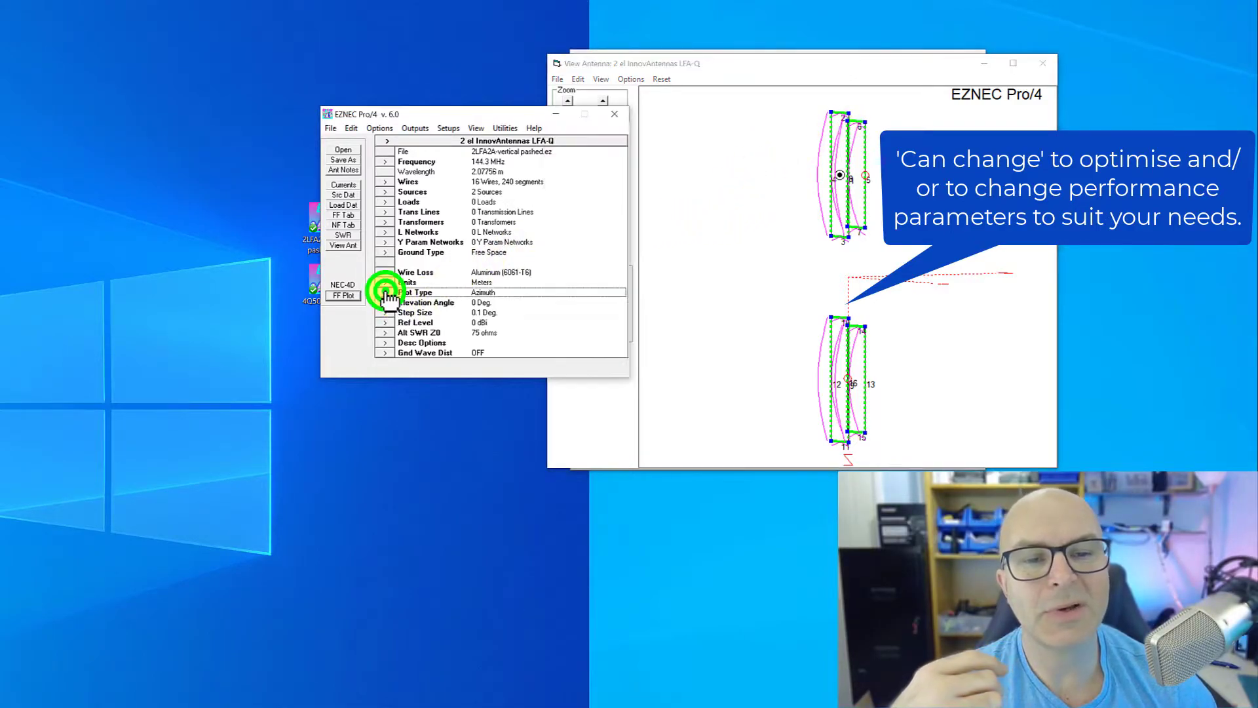
click(500, 435)
click(656, 378)
click(346, 297)
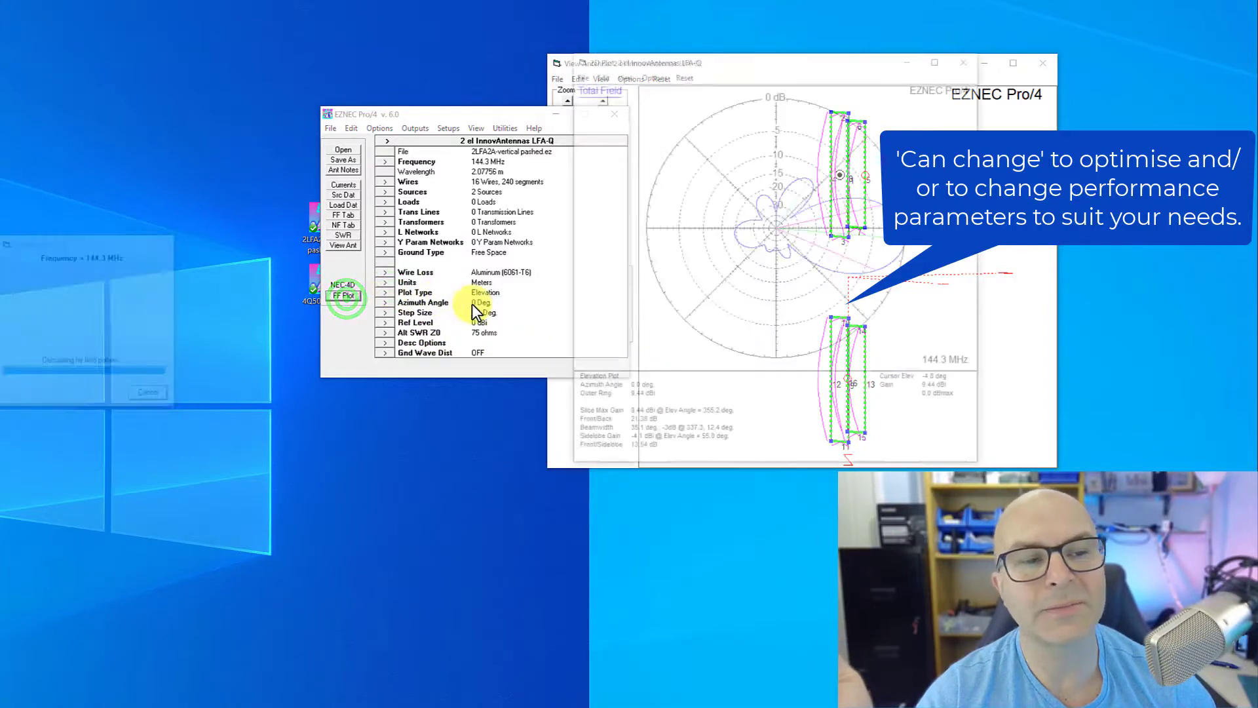
drag(669, 56, 319, 57)
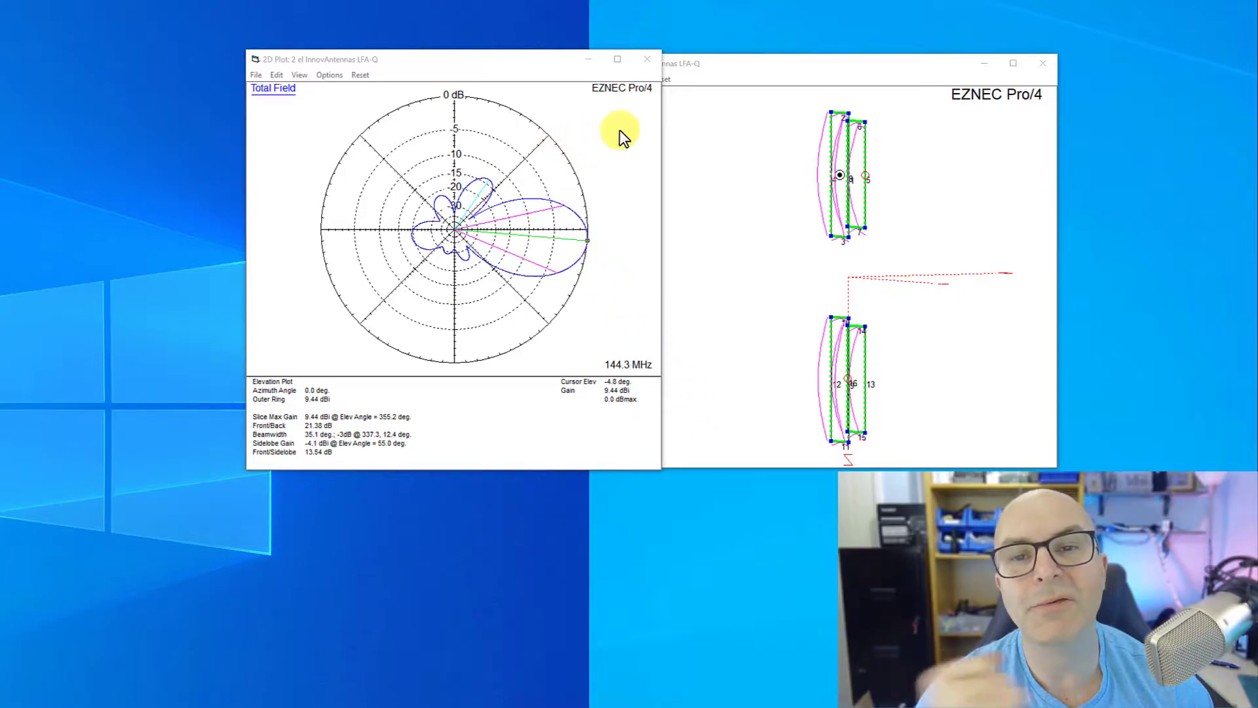
Step: Close the 2-element model and open 4Q502-Centred-50.1MHz.ez, the 4-element LFA Yagi
click(1036, 68)
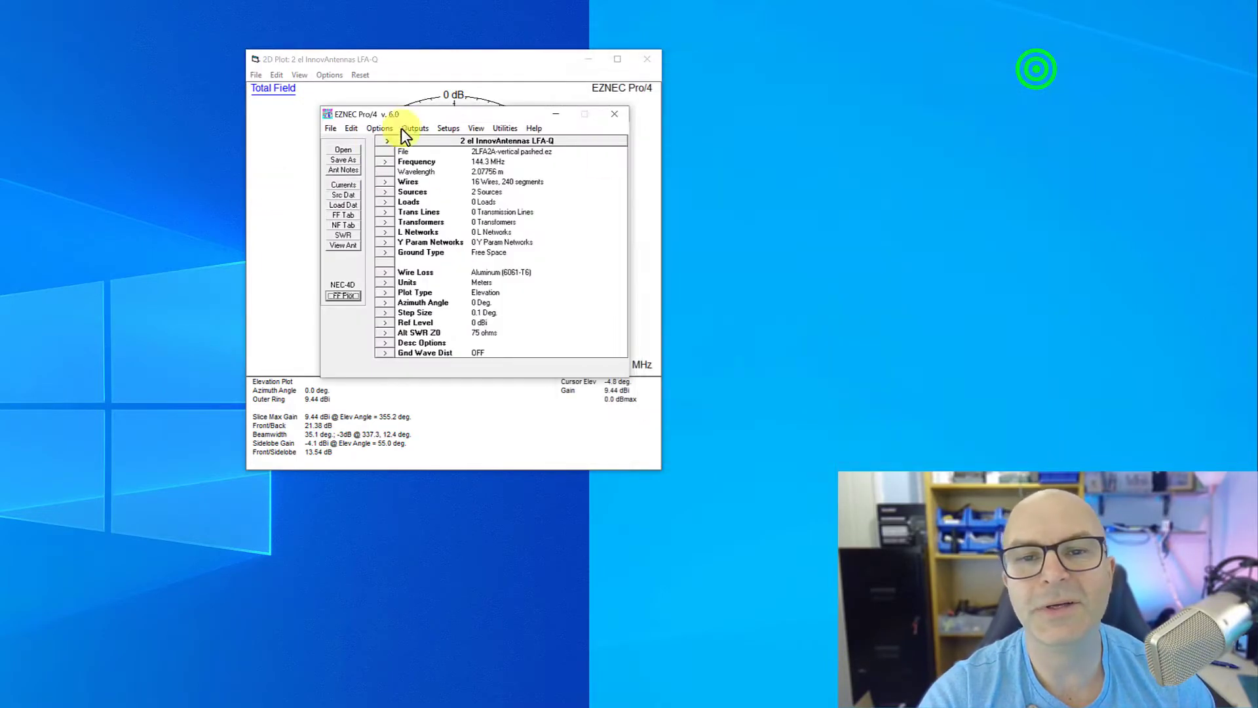
click(614, 113)
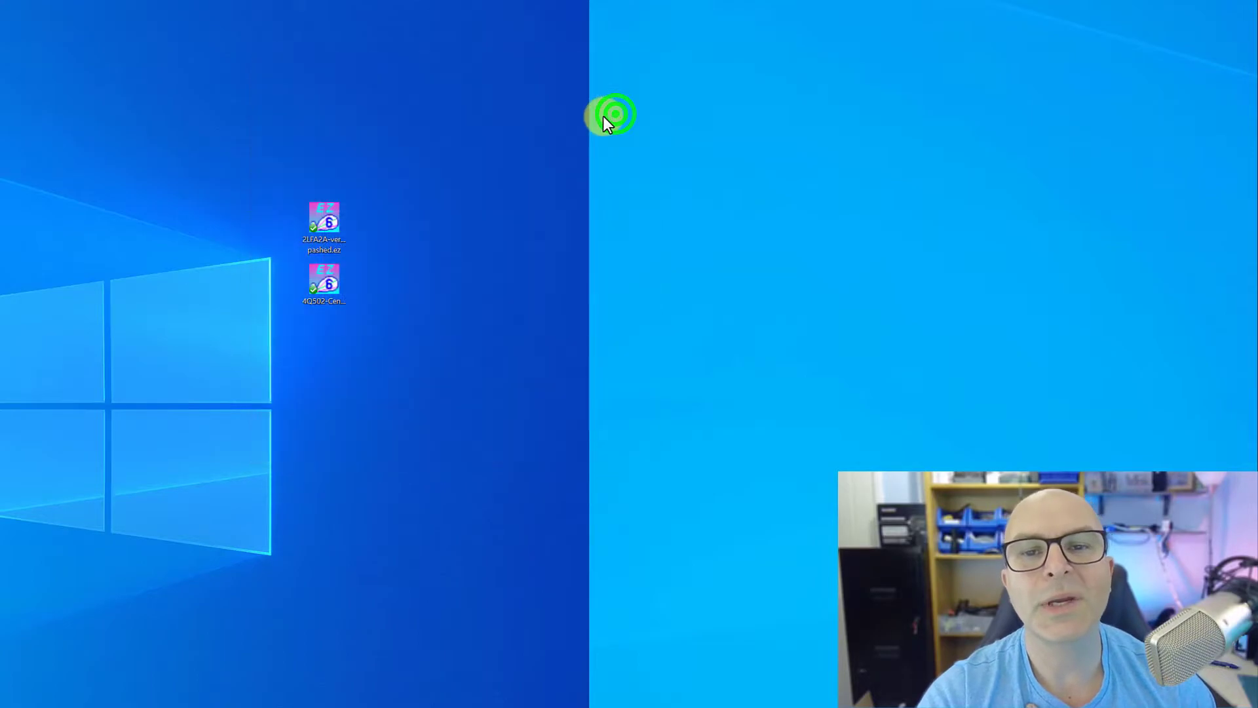
double_click(325, 284)
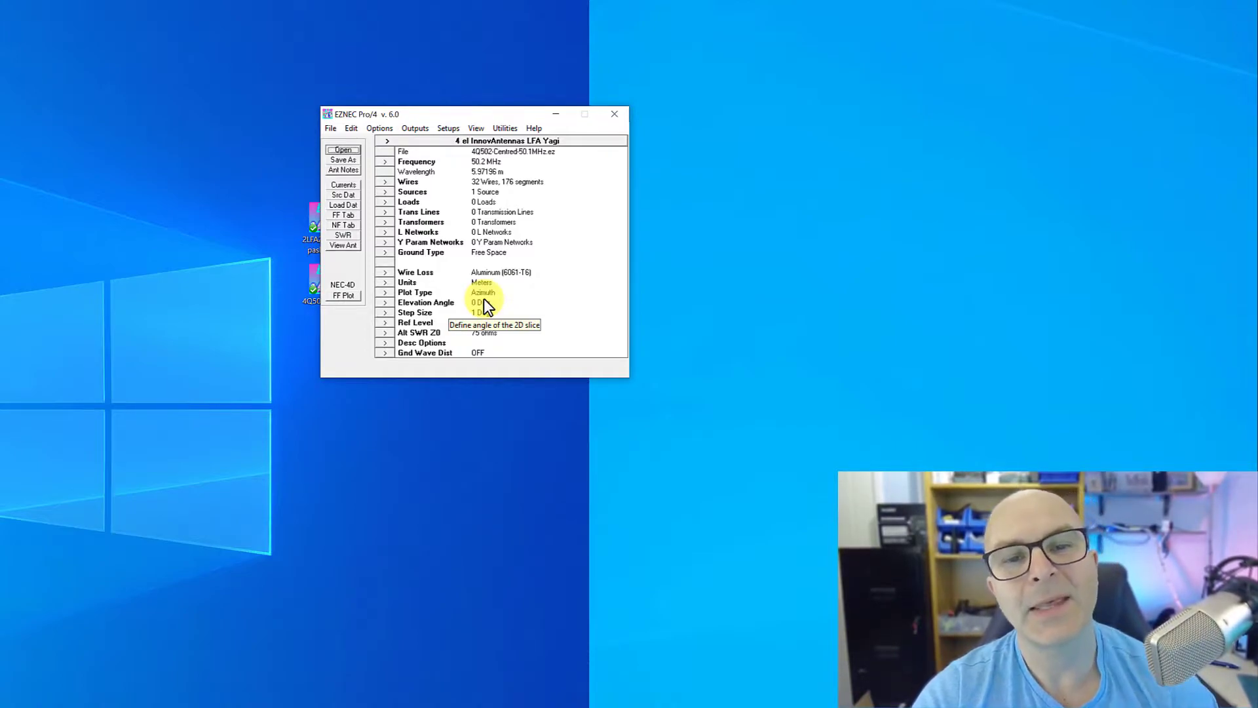
drag(437, 113, 619, 111)
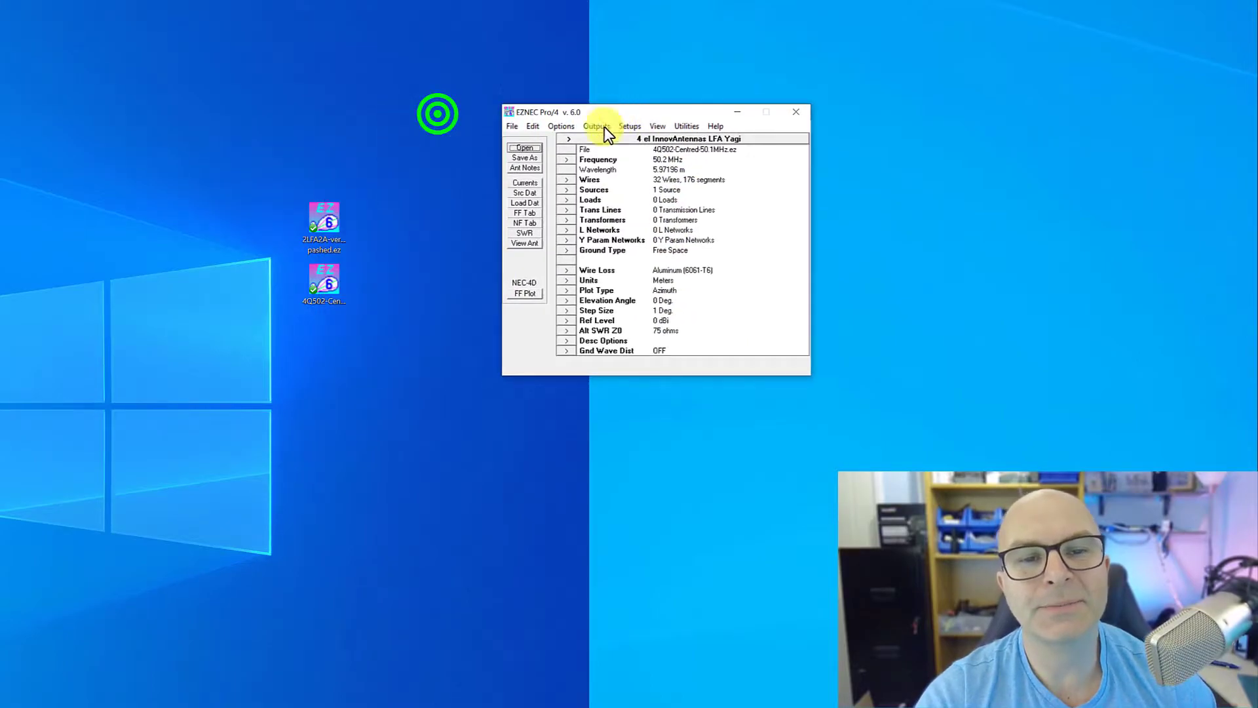
Step: Show the 4-element Yagi's 32-wire geometry centred and rotate it to a perspective view
click(515, 242)
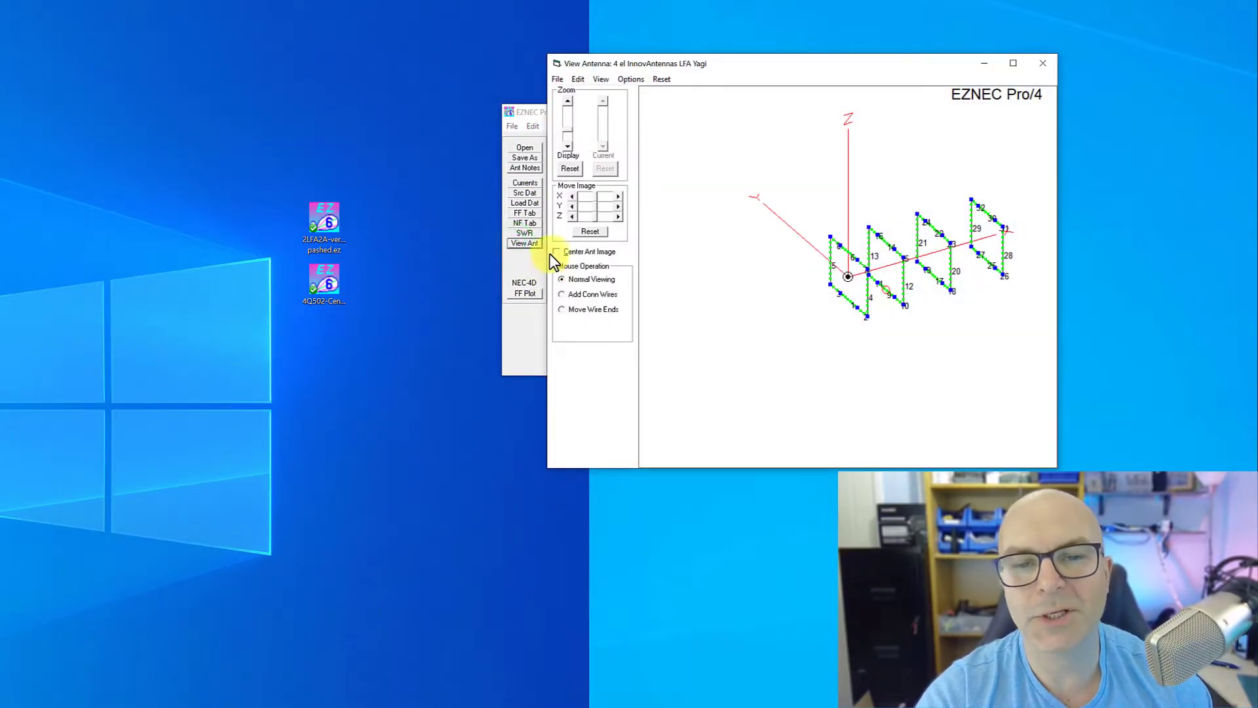
click(555, 252)
drag(750, 62, 668, 73)
drag(707, 160, 633, 120)
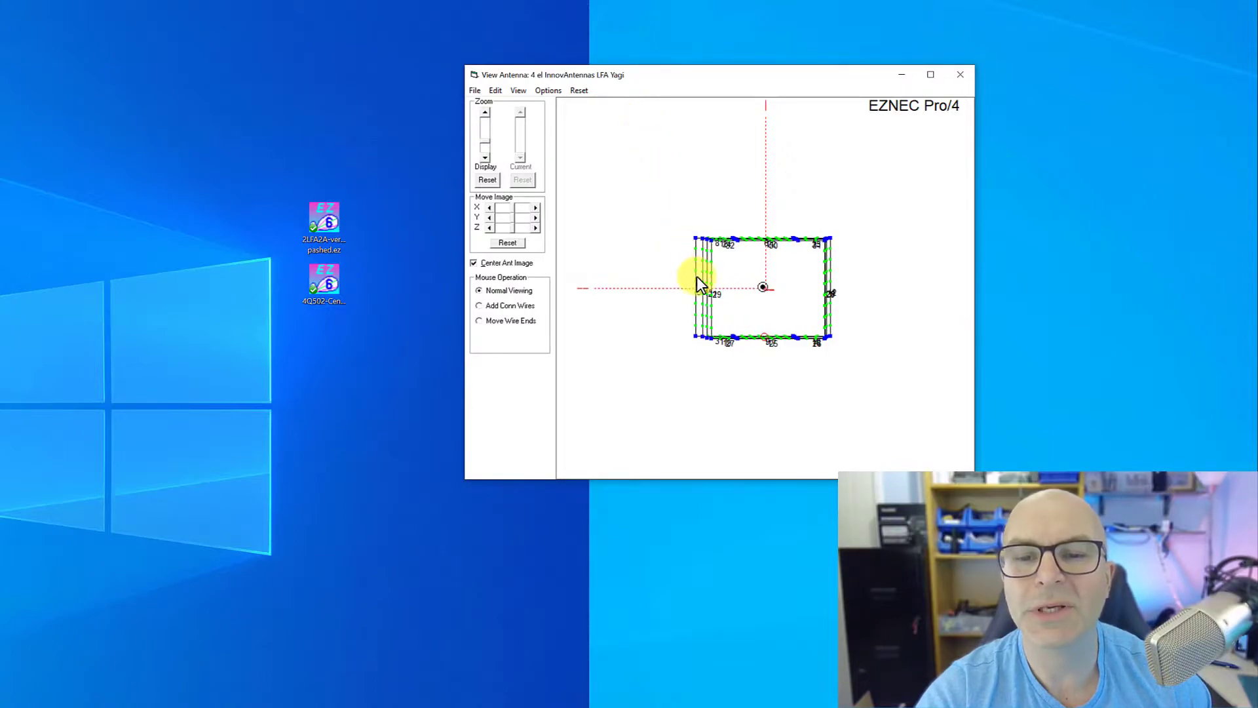
drag(855, 338, 853, 341)
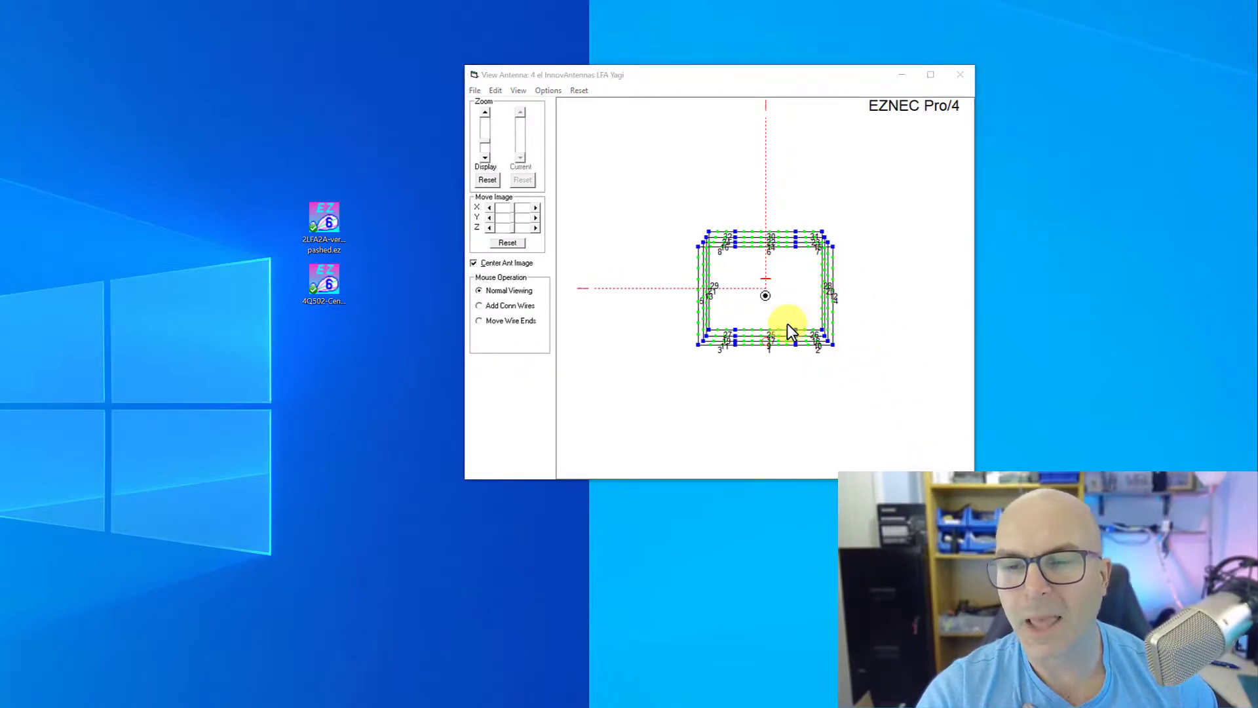
drag(787, 323, 753, 323)
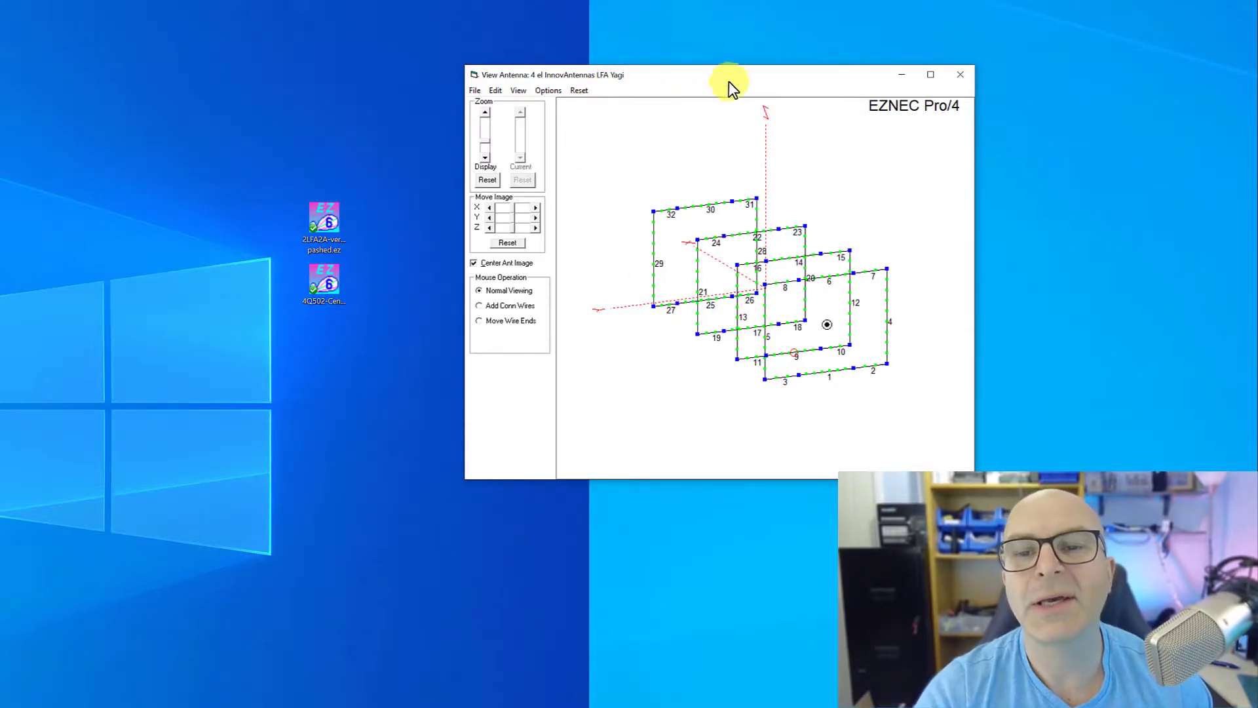
Step: Set step size to 0.1 degree and plot the azimuth pattern: 11.26 dBi, 29.91 dB front/back
drag(679, 78, 791, 86)
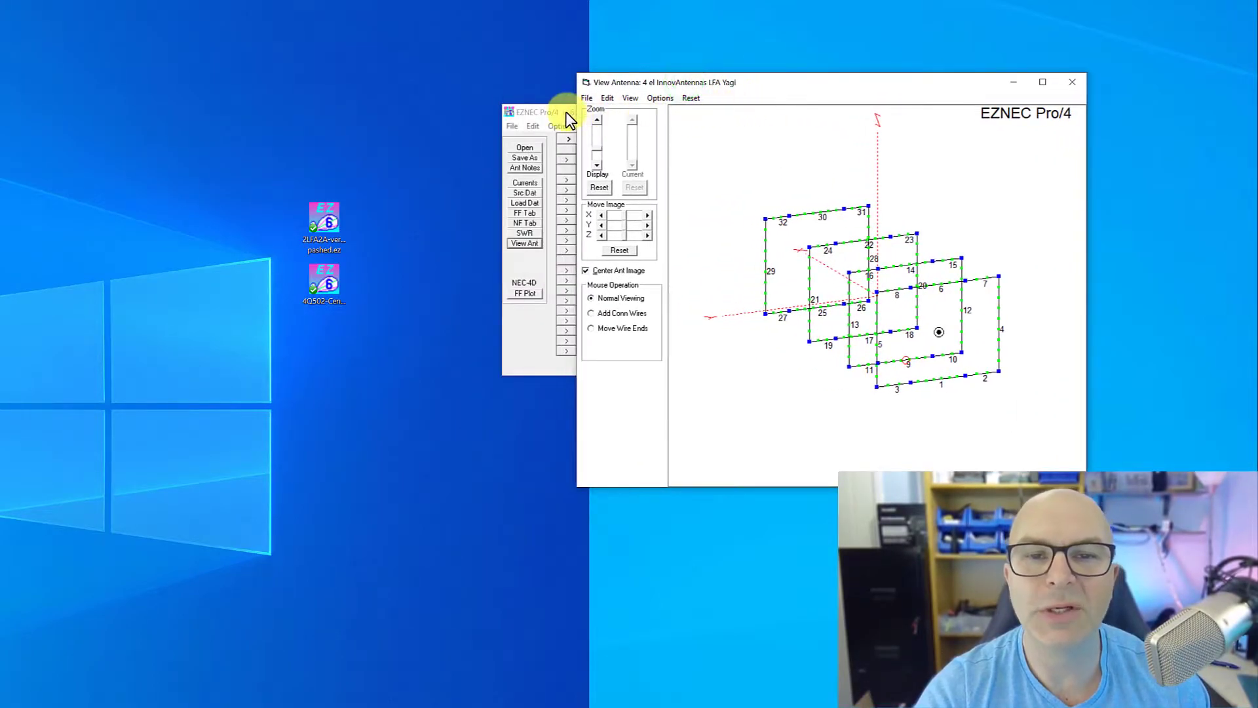
drag(563, 112, 491, 100)
drag(912, 247, 536, 229)
click(432, 269)
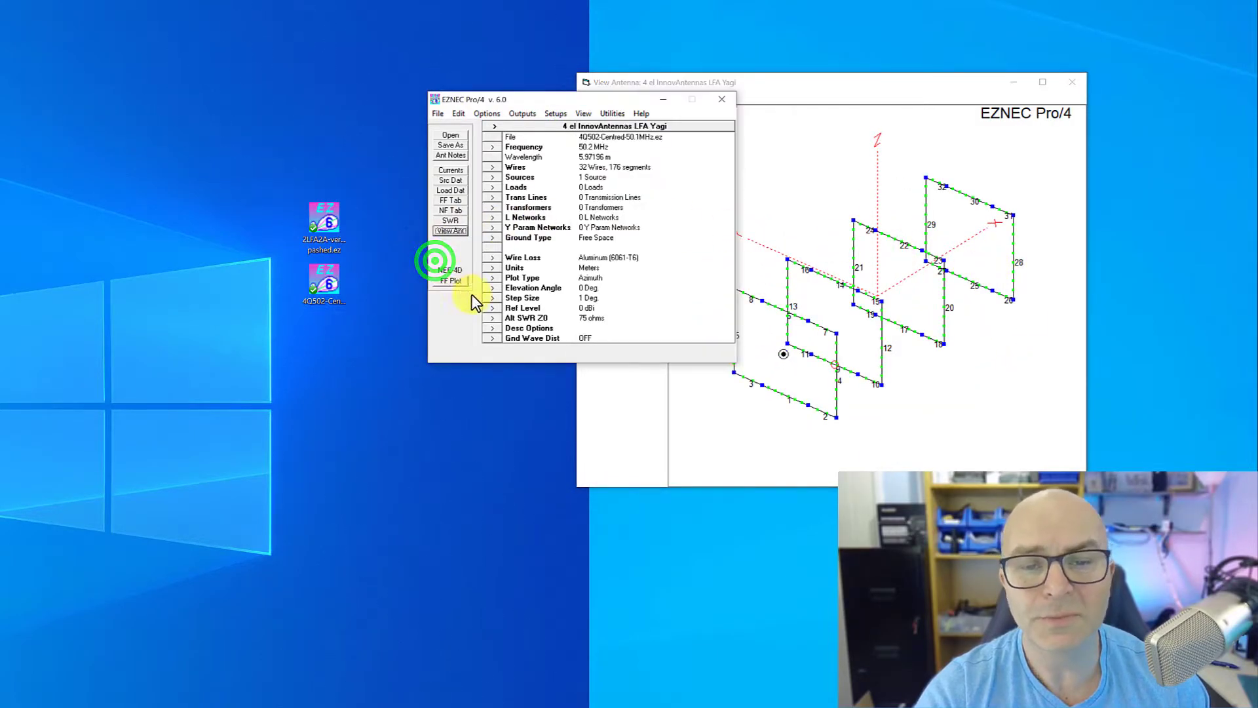
click(487, 297)
text(0.1)
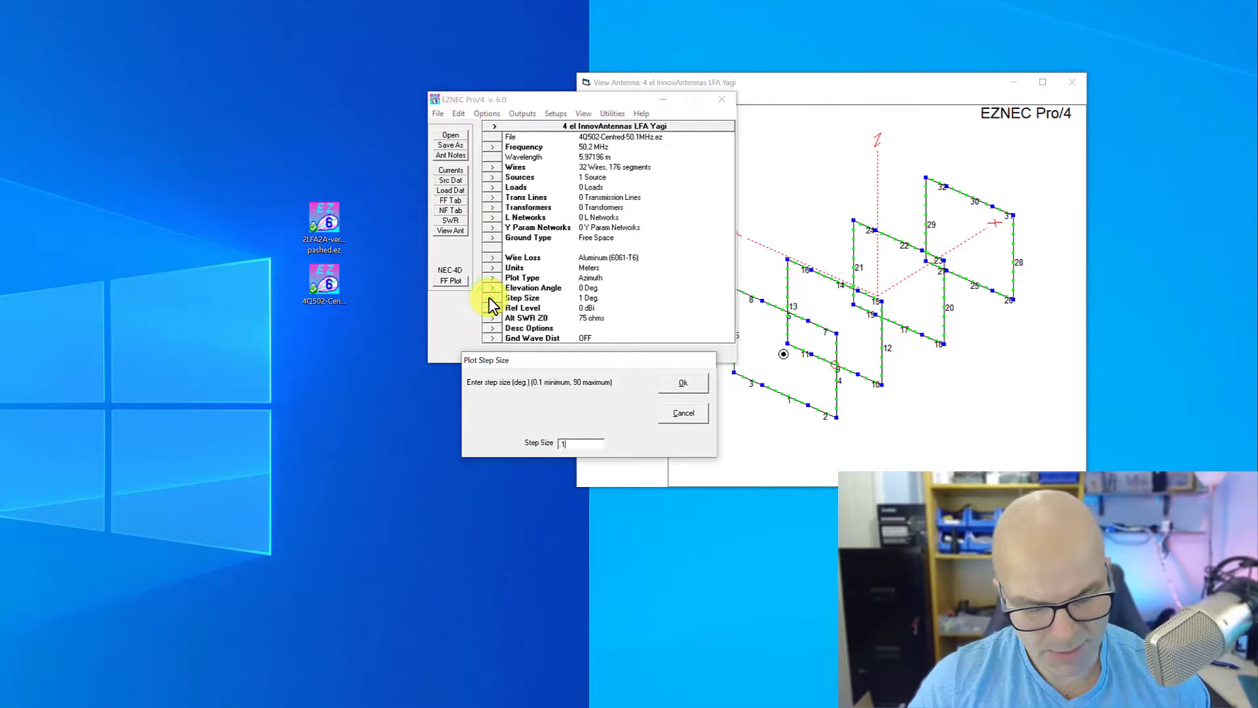
key(Return)
click(451, 277)
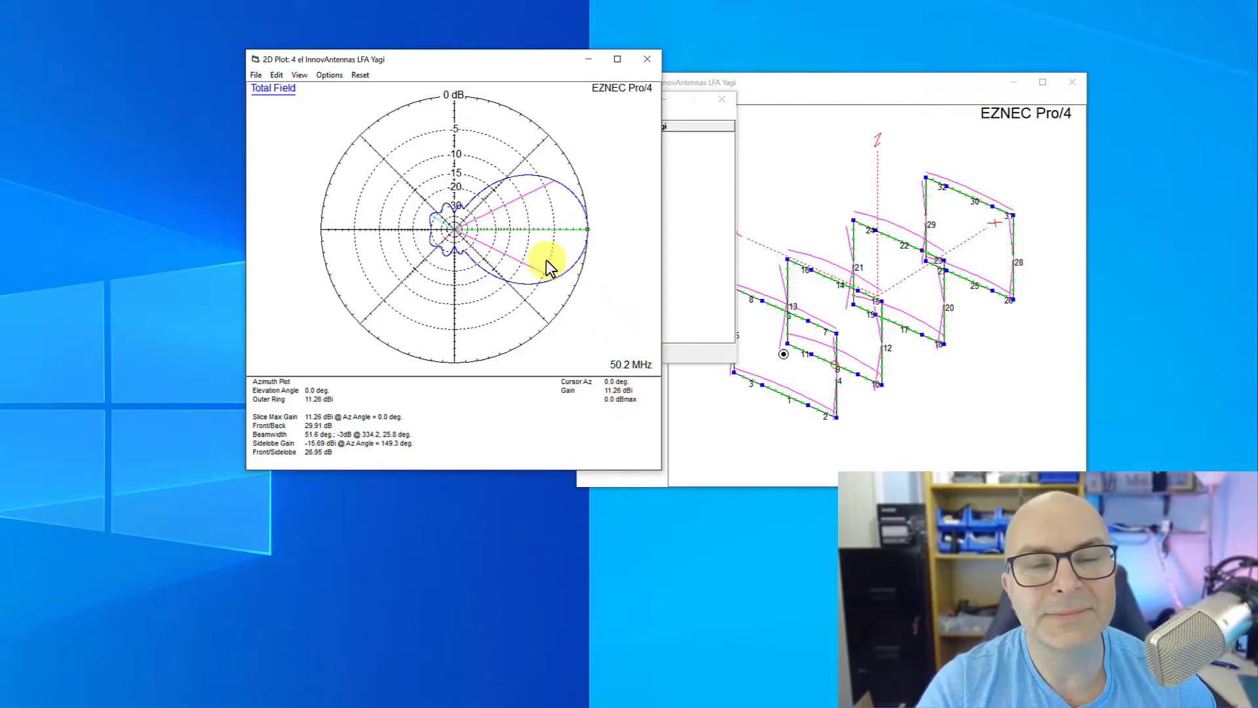
drag(391, 63, 750, 43)
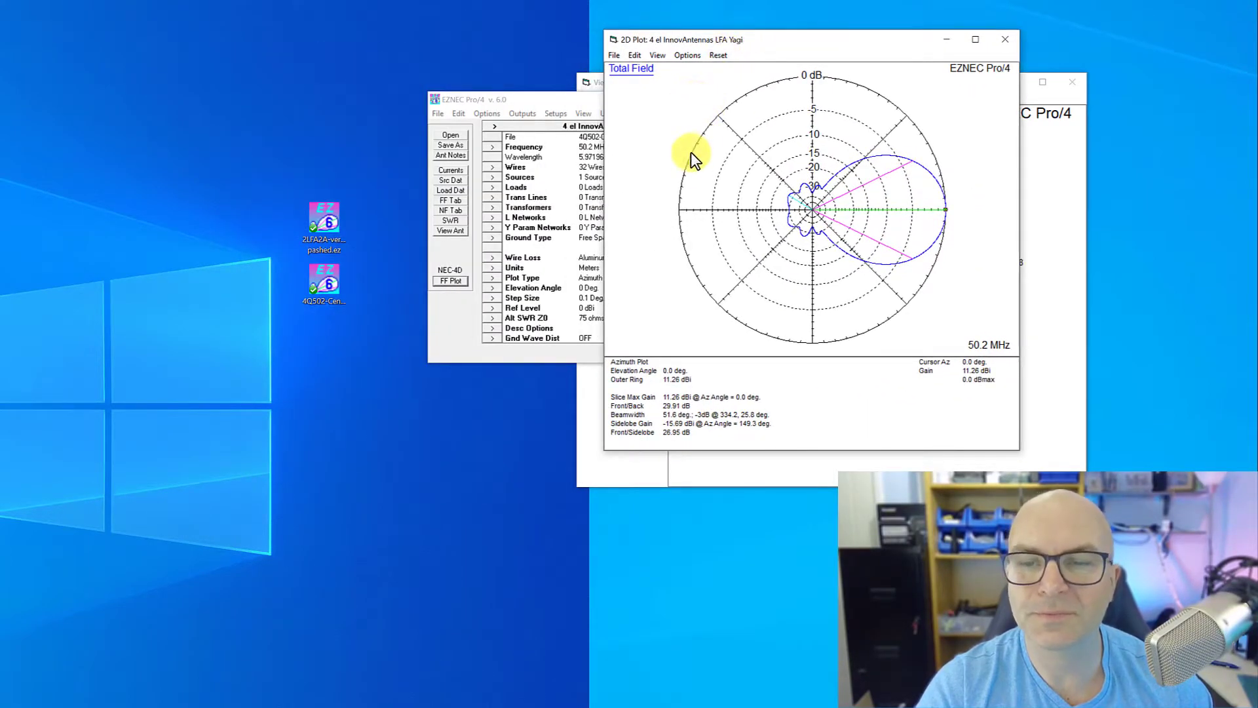
Step: Plot the Elevation pattern: 11.26 dBi, 57.6° beamwidth, 15.31 dB front/sidelobe
click(492, 275)
click(533, 435)
click(642, 381)
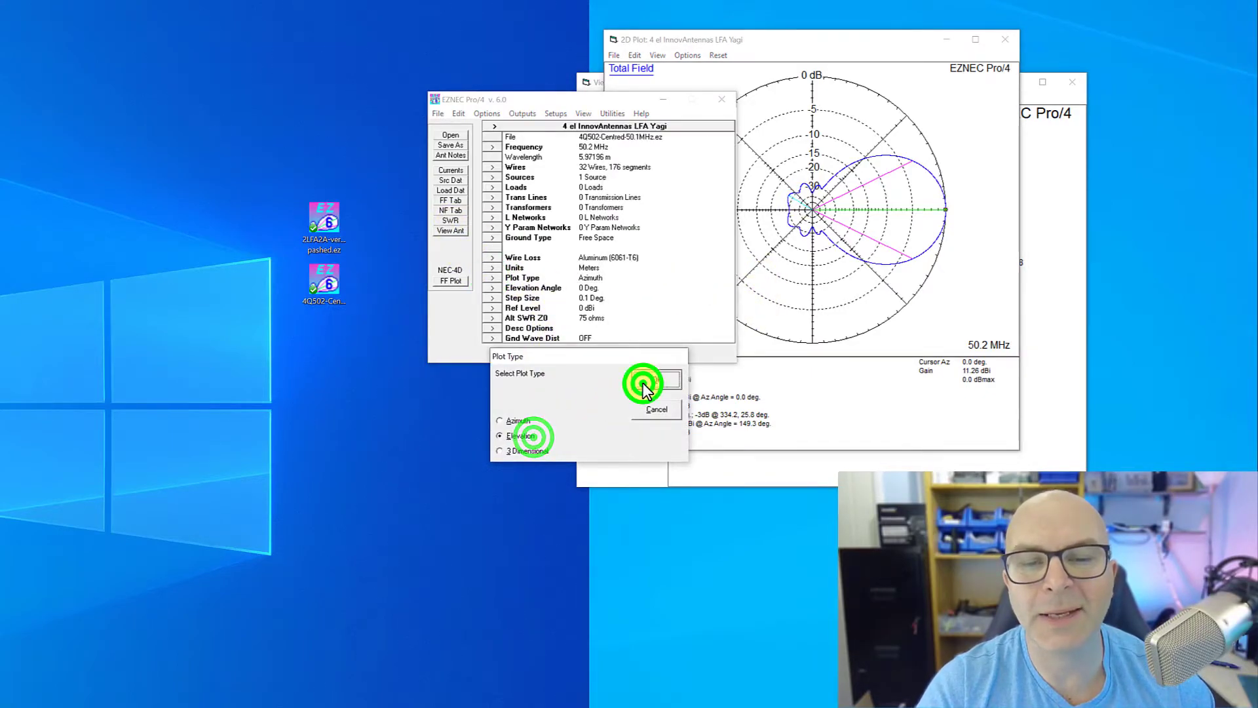
click(445, 283)
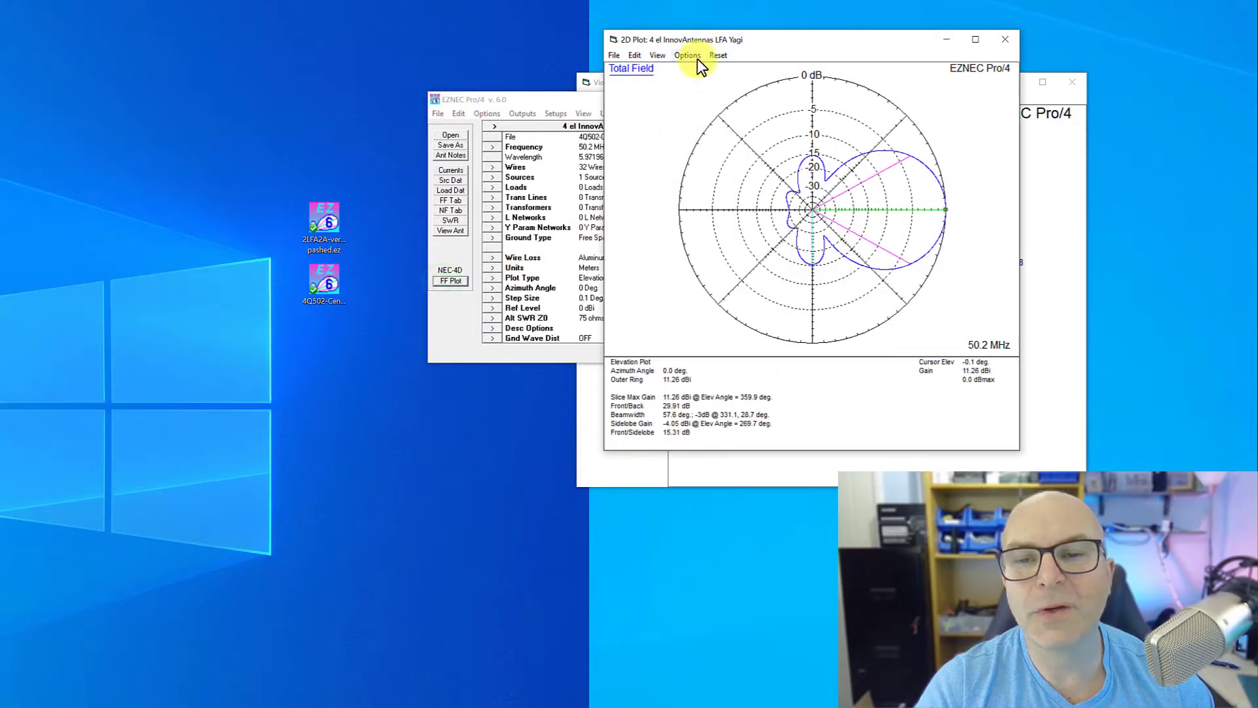
drag(693, 41, 568, 38)
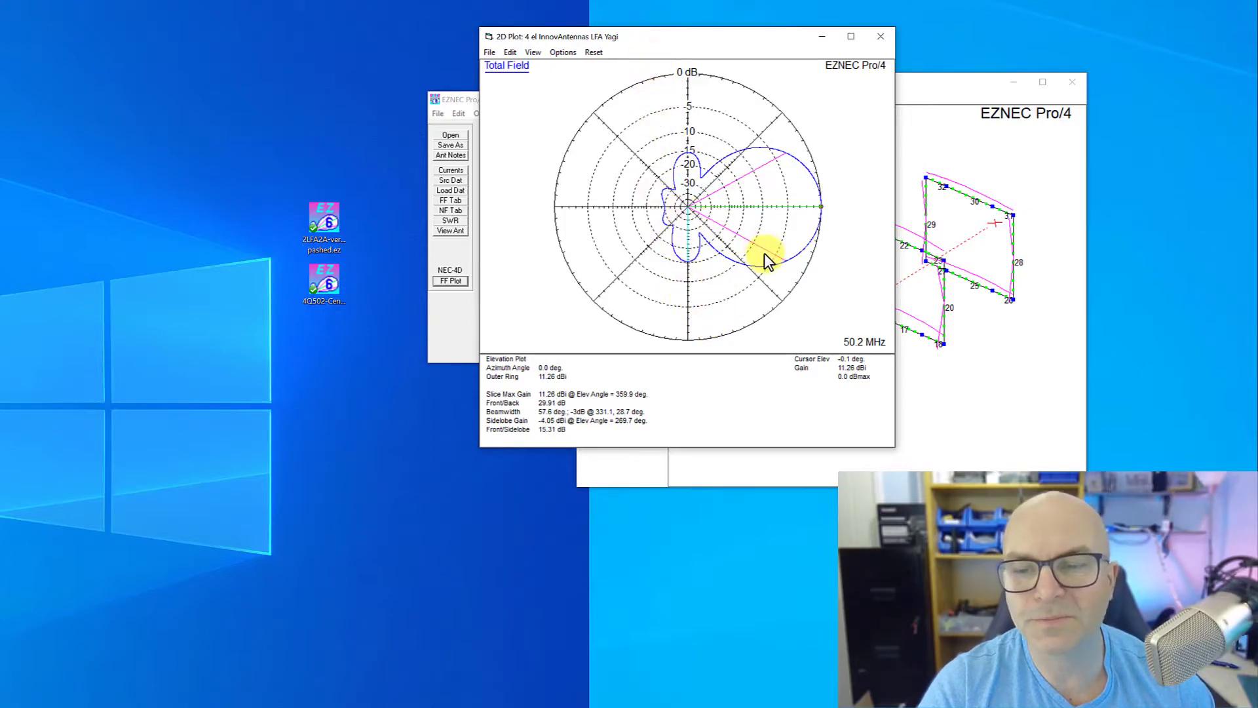
drag(666, 42, 412, 68)
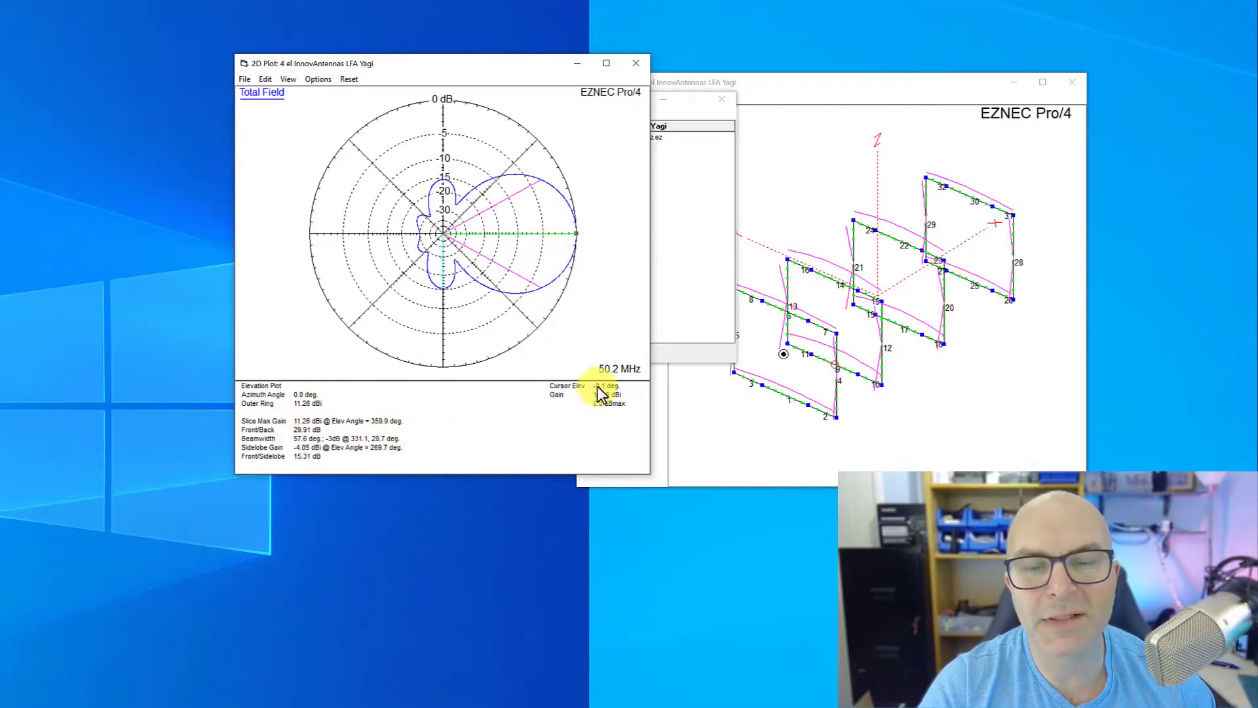
drag(406, 70, 909, 82)
Step: Copy the antenna's wires with a Z offset of 5, stacking a second Yagi above
click(552, 101)
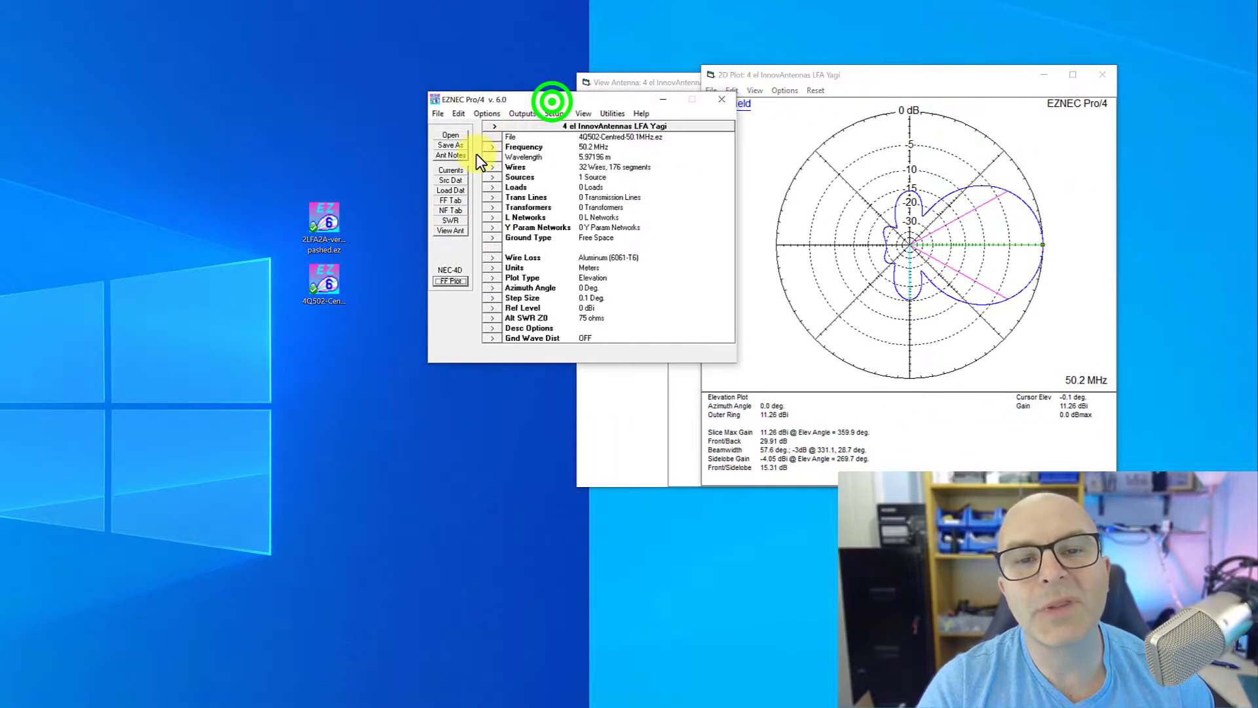
click(492, 166)
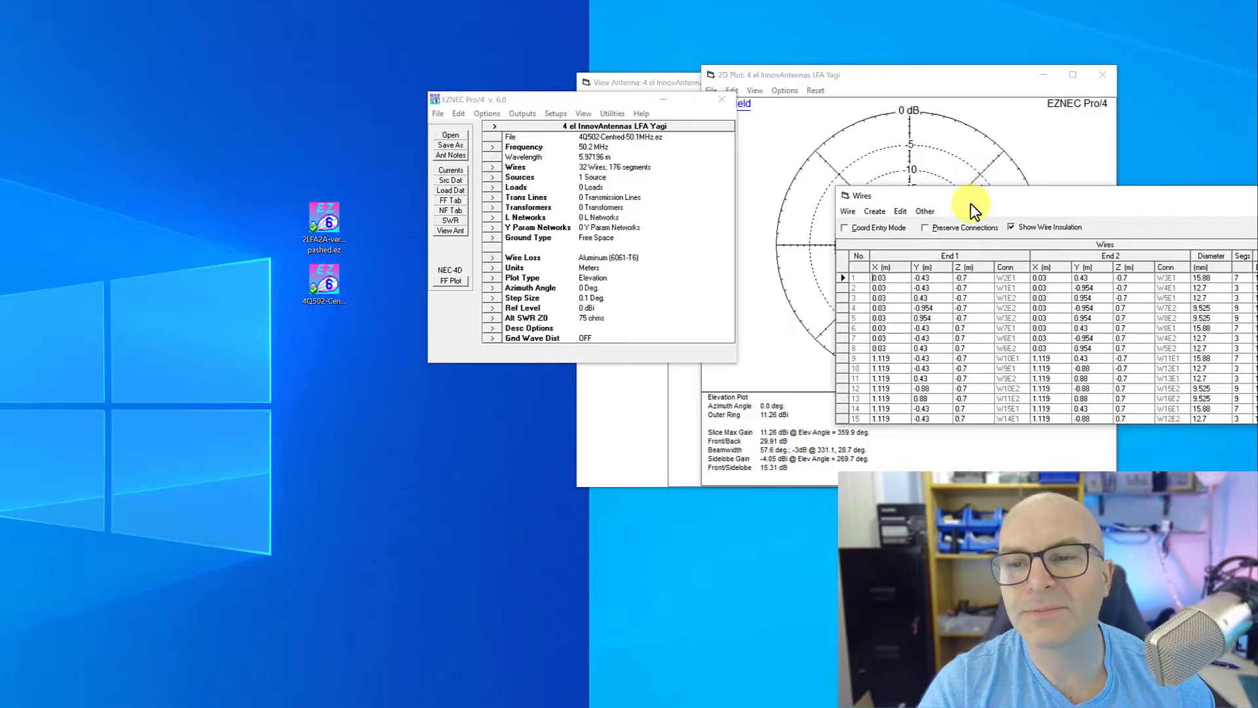
drag(970, 203, 448, 164)
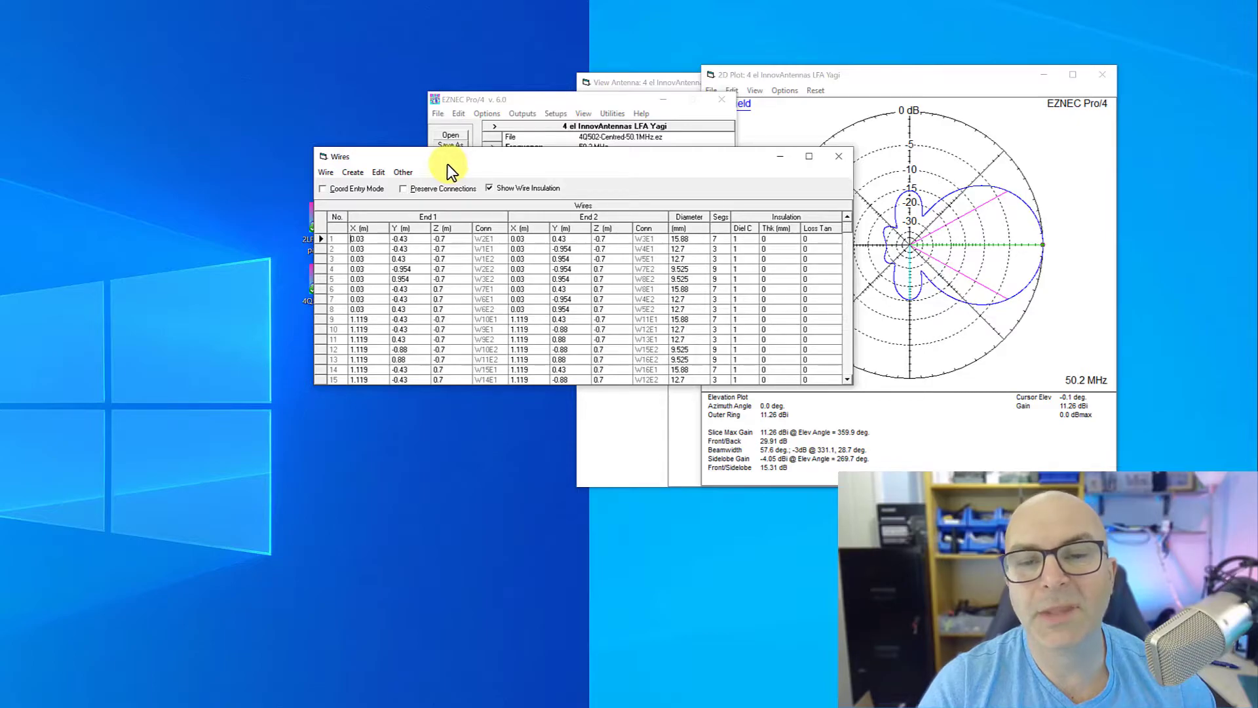
click(333, 172)
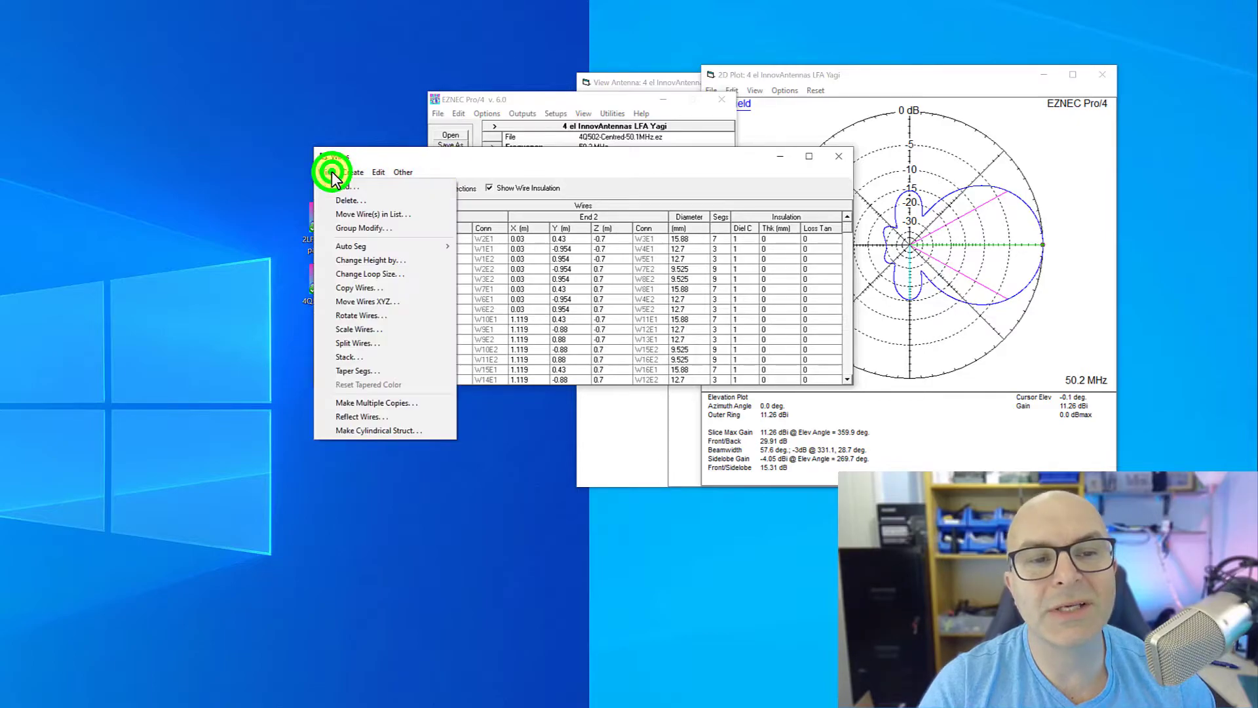
click(347, 289)
click(575, 434)
text(5)
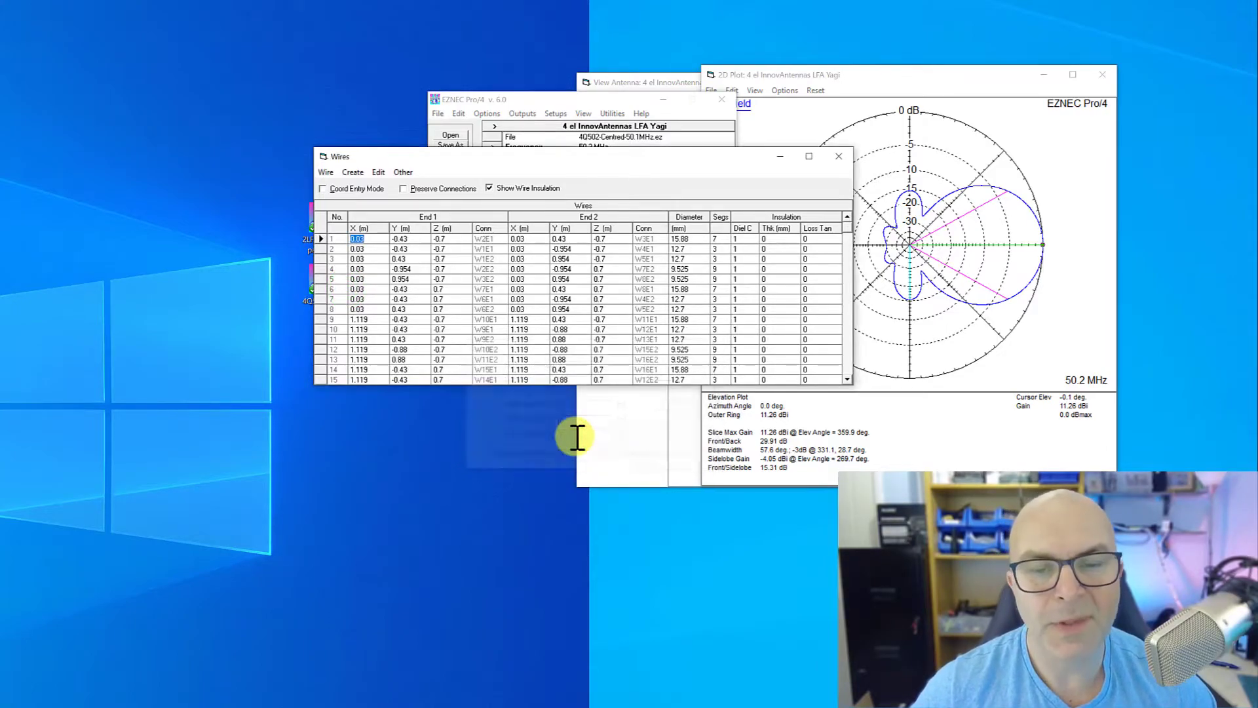
key(Return)
Step: Calculate the far-field pattern of the 64-wire stacked pair
drag(952, 284, 993, 273)
click(505, 101)
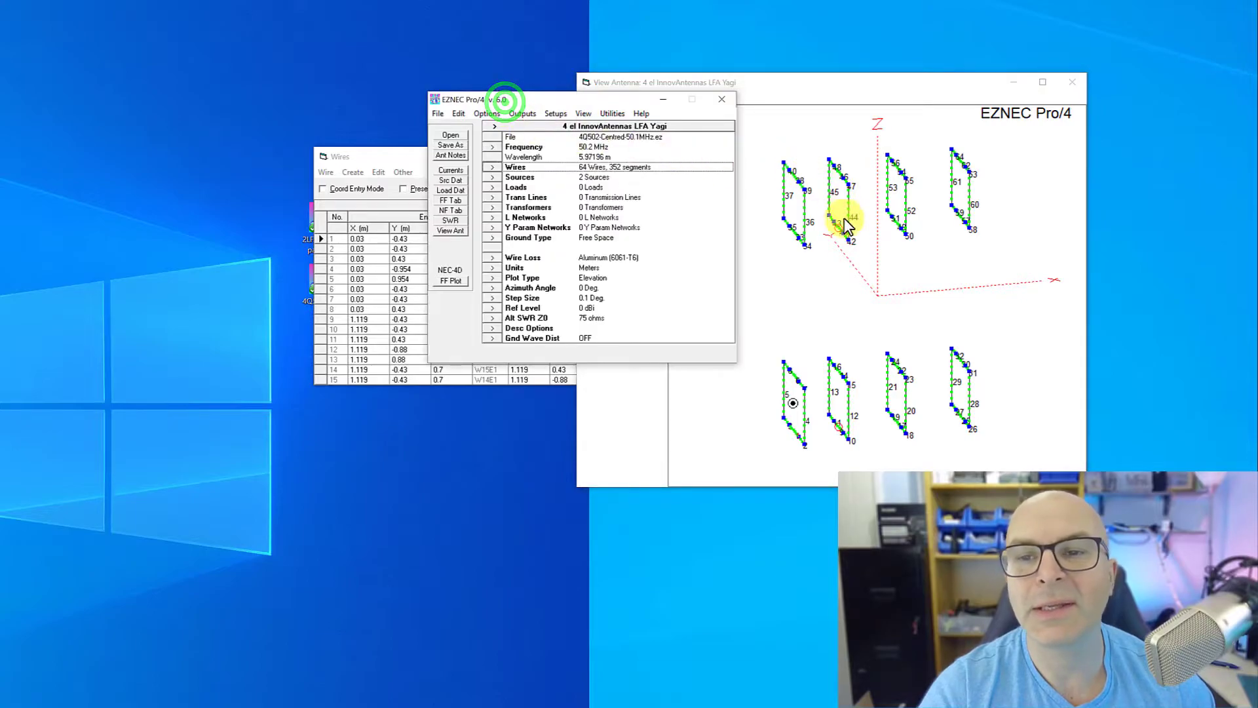
click(446, 283)
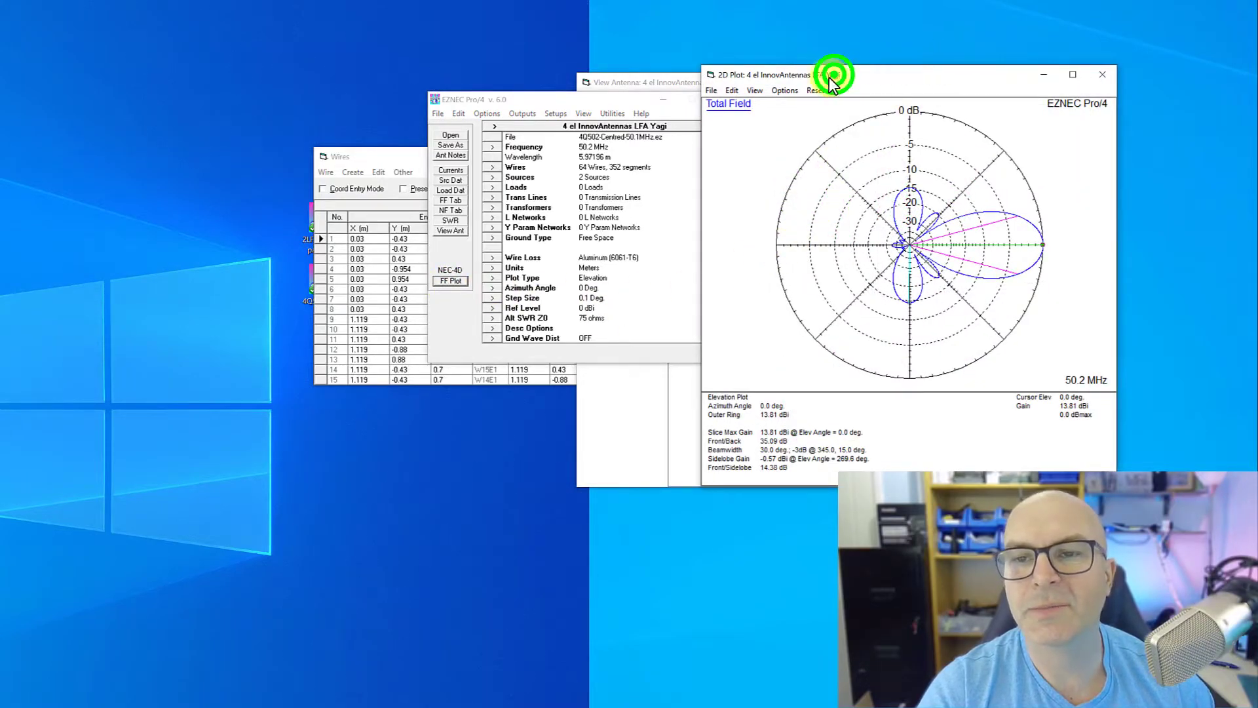
Step: Move the 13.81 dBi stacked-pair elevation plot left, beside the 3-D antenna view
drag(826, 79, 527, 67)
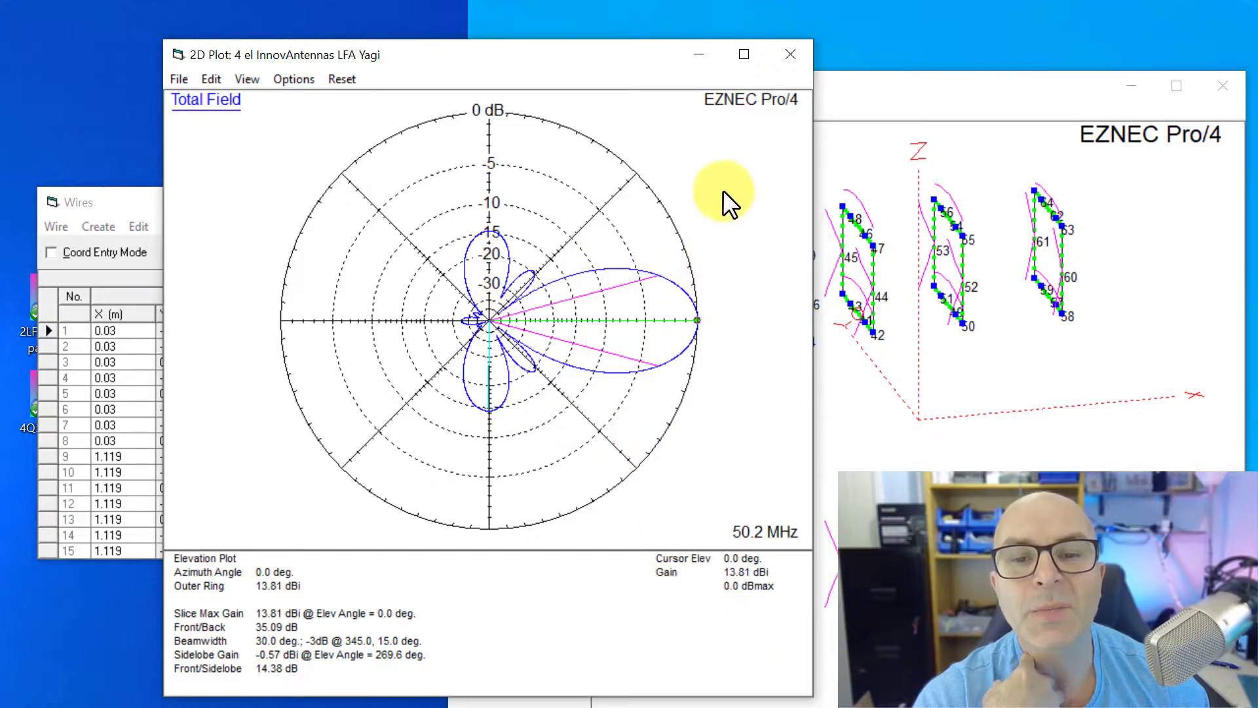
Step: Close the plot, undo the wire copy, and recopy wires 1–32 with a new Z offset
click(788, 56)
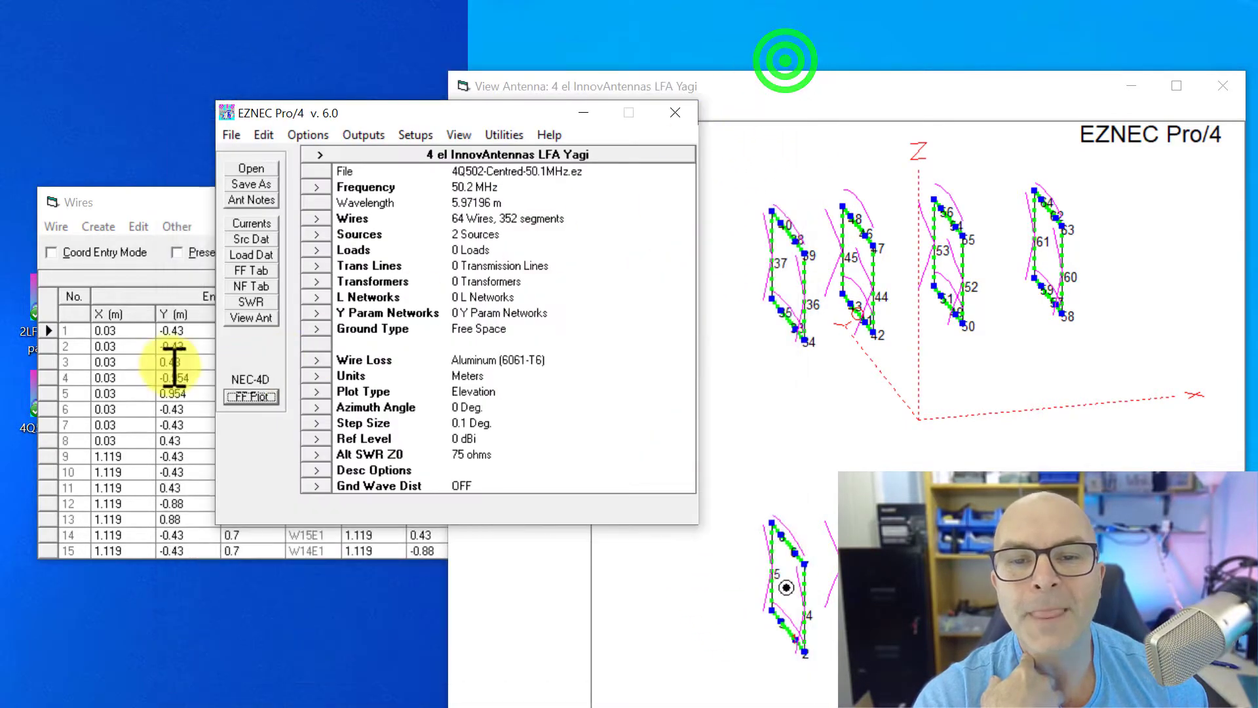
click(136, 226)
click(146, 247)
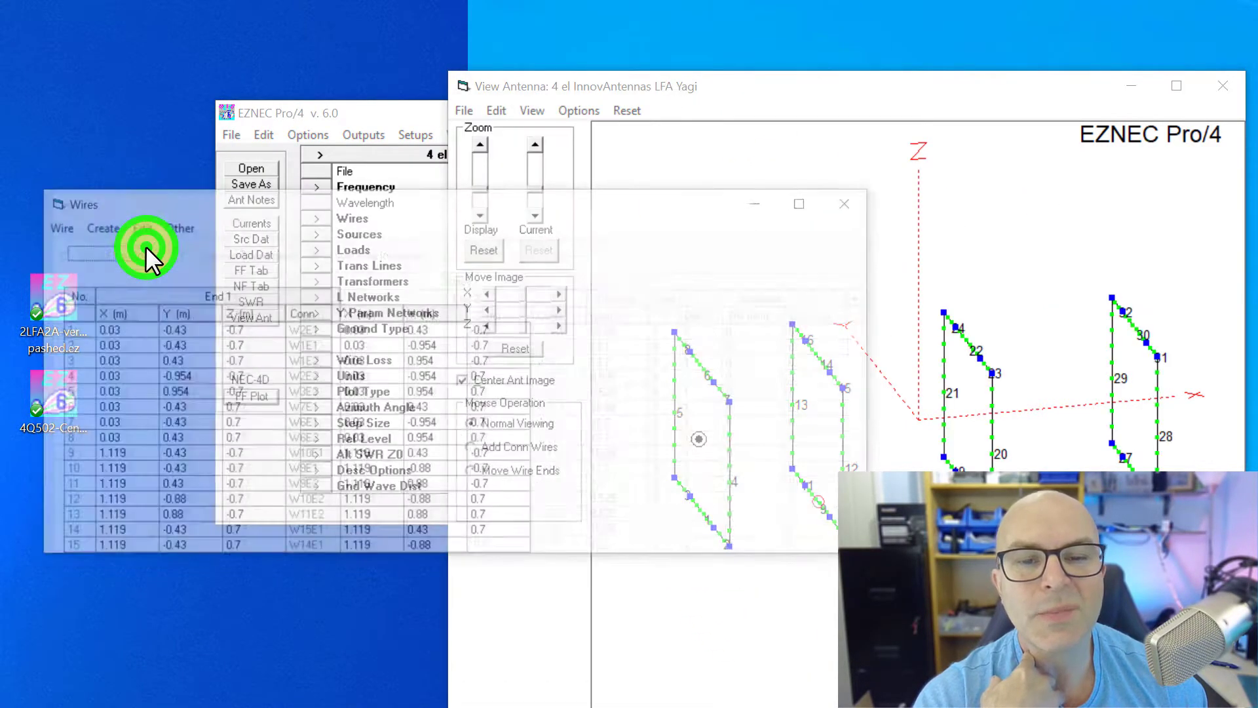
click(55, 226)
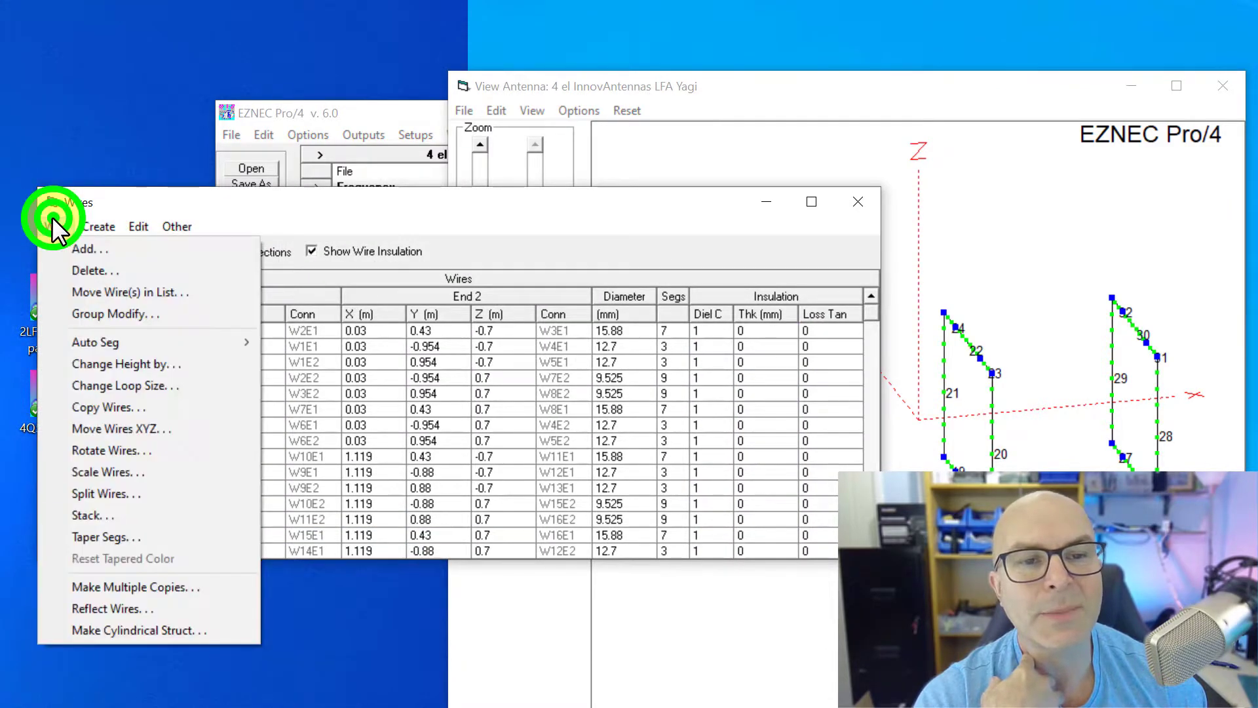
click(105, 406)
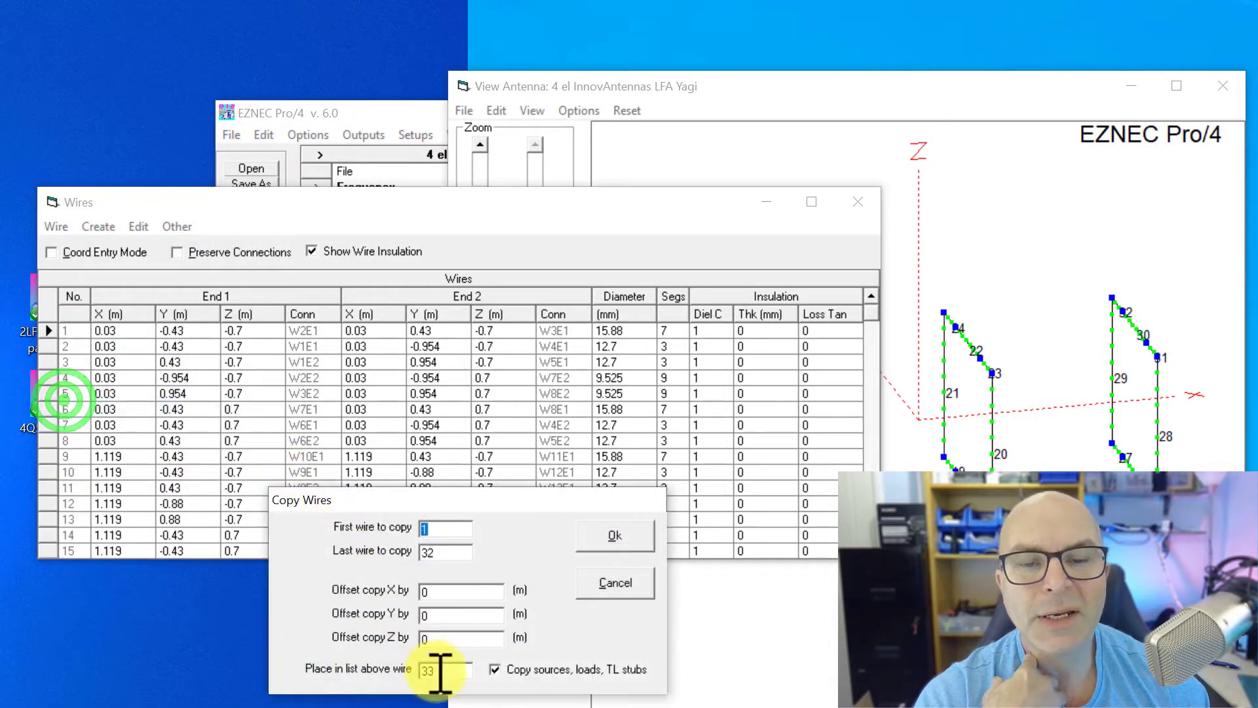
click(435, 636)
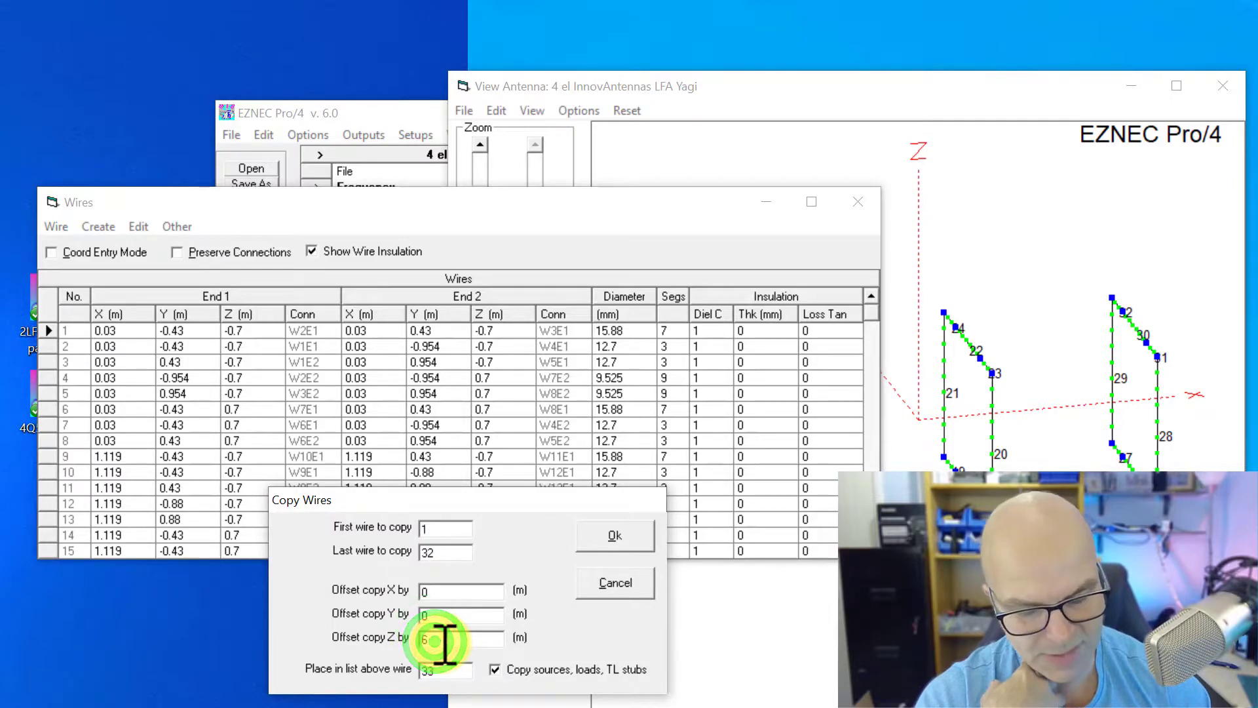
key(Return)
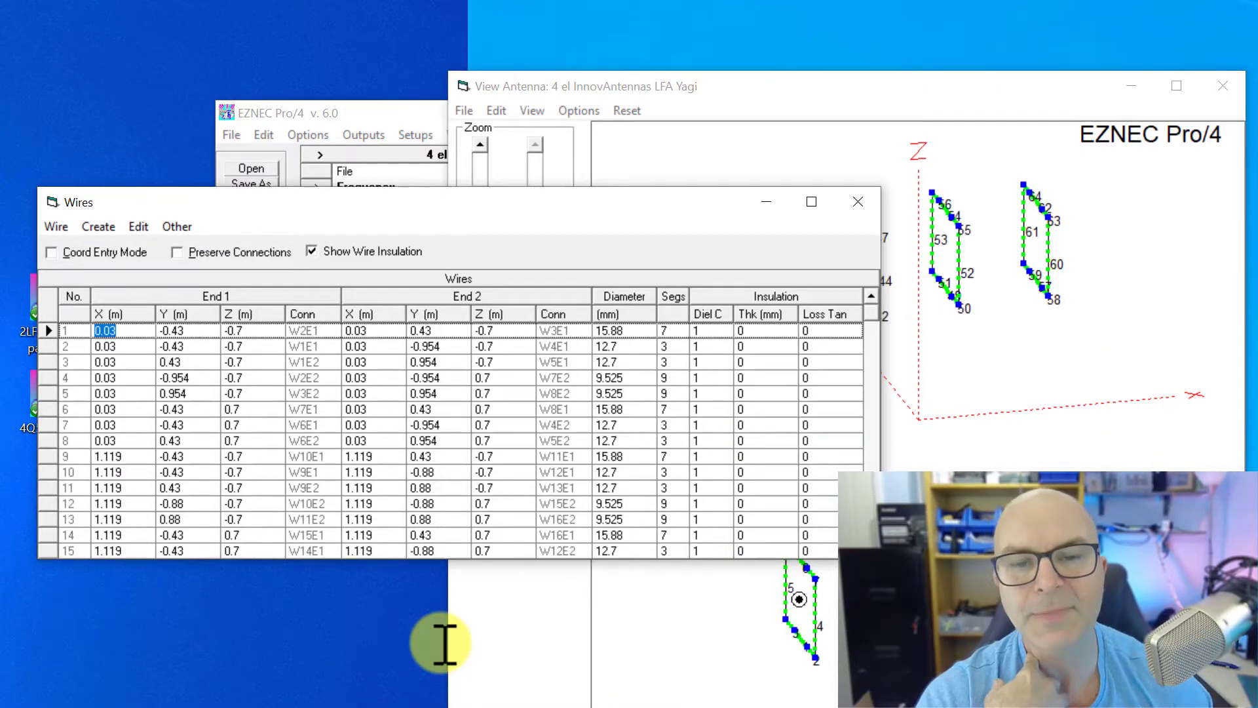
Step: Recalculate the elevation pattern, now 14.13 dBi with 26.2° beamwidth
click(347, 112)
click(240, 395)
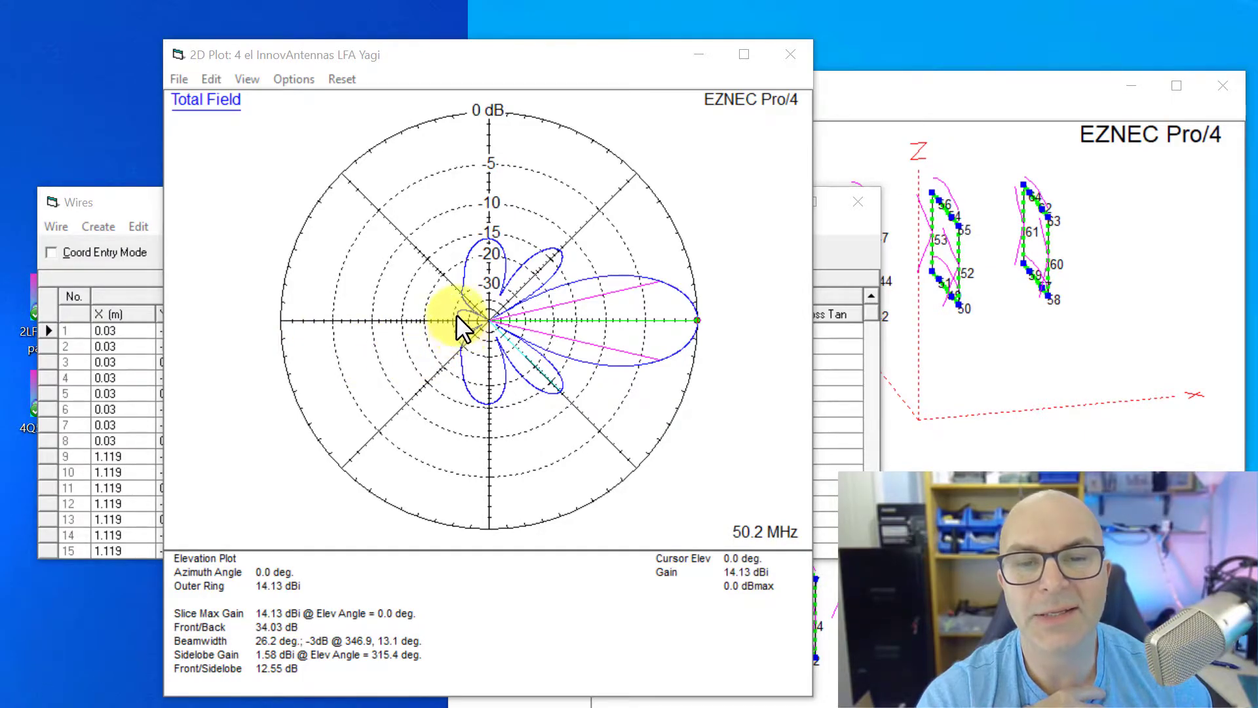
click(118, 203)
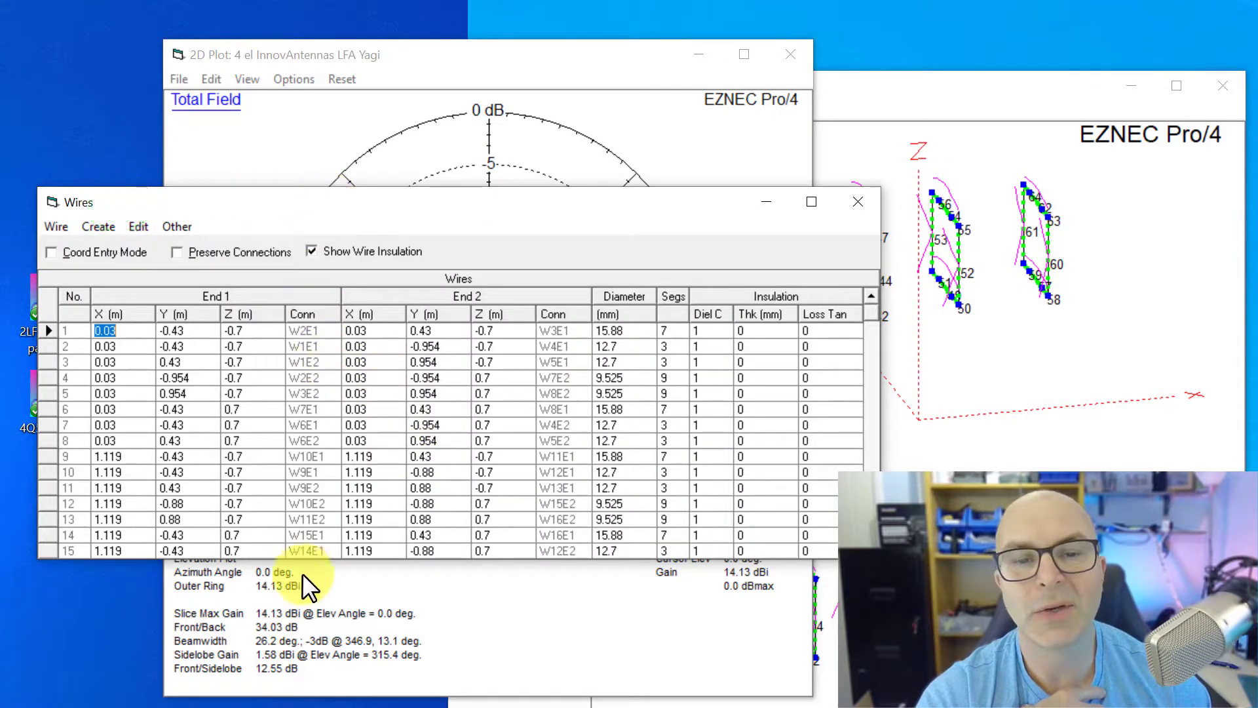
Step: Switch the plot type to Azimuth and plot it, giving 14.13 dBi gain and 51.6° beamwidth
click(696, 52)
click(296, 118)
click(320, 391)
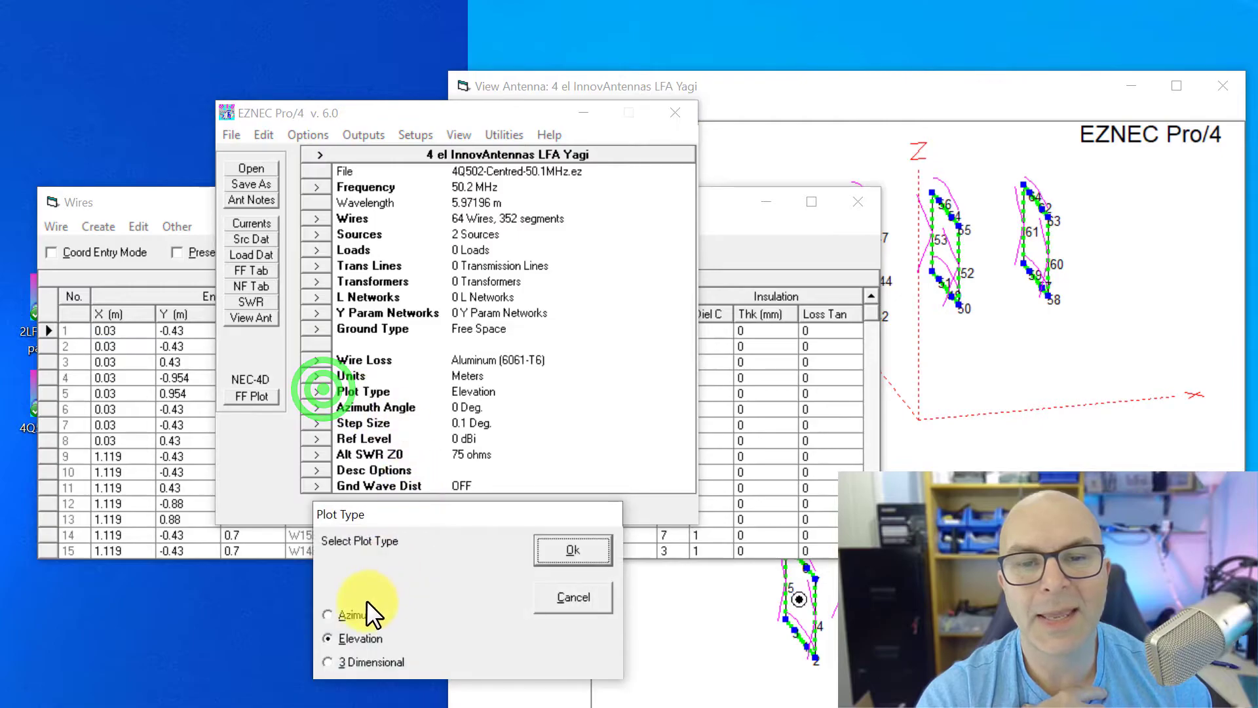
click(327, 614)
click(557, 548)
click(255, 398)
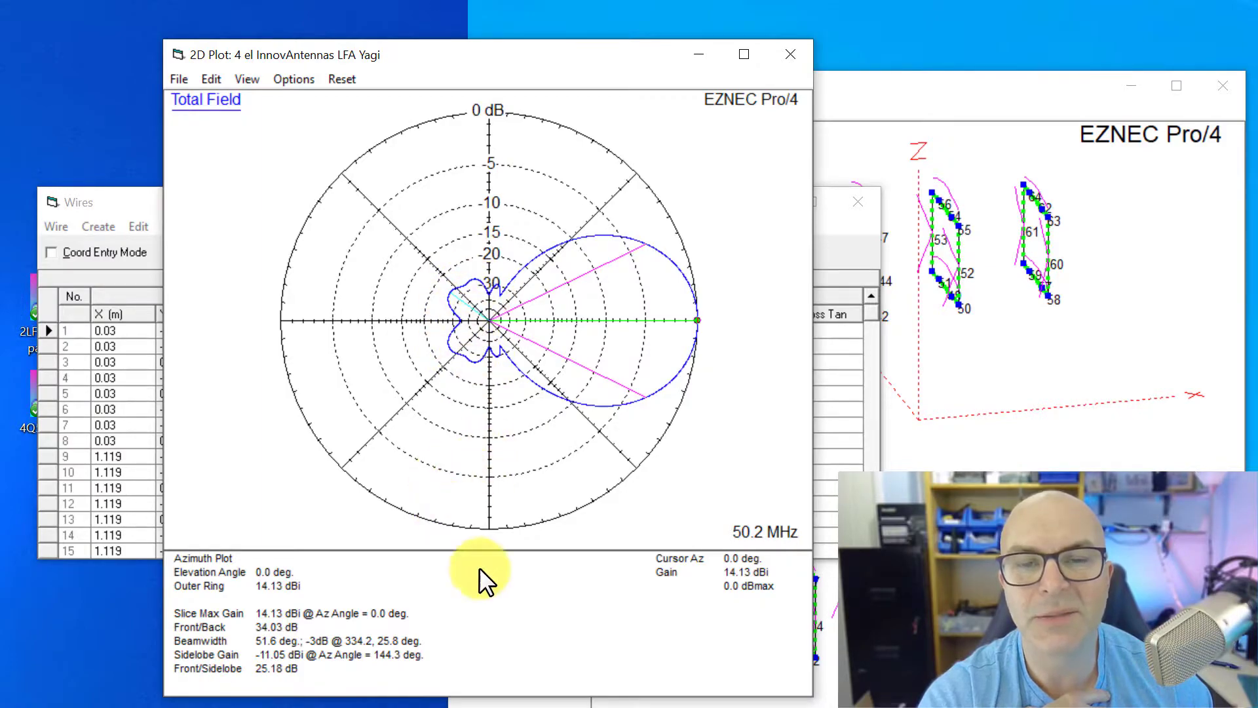
click(843, 253)
Step: Undo the previous wire copy in the wire table
click(853, 202)
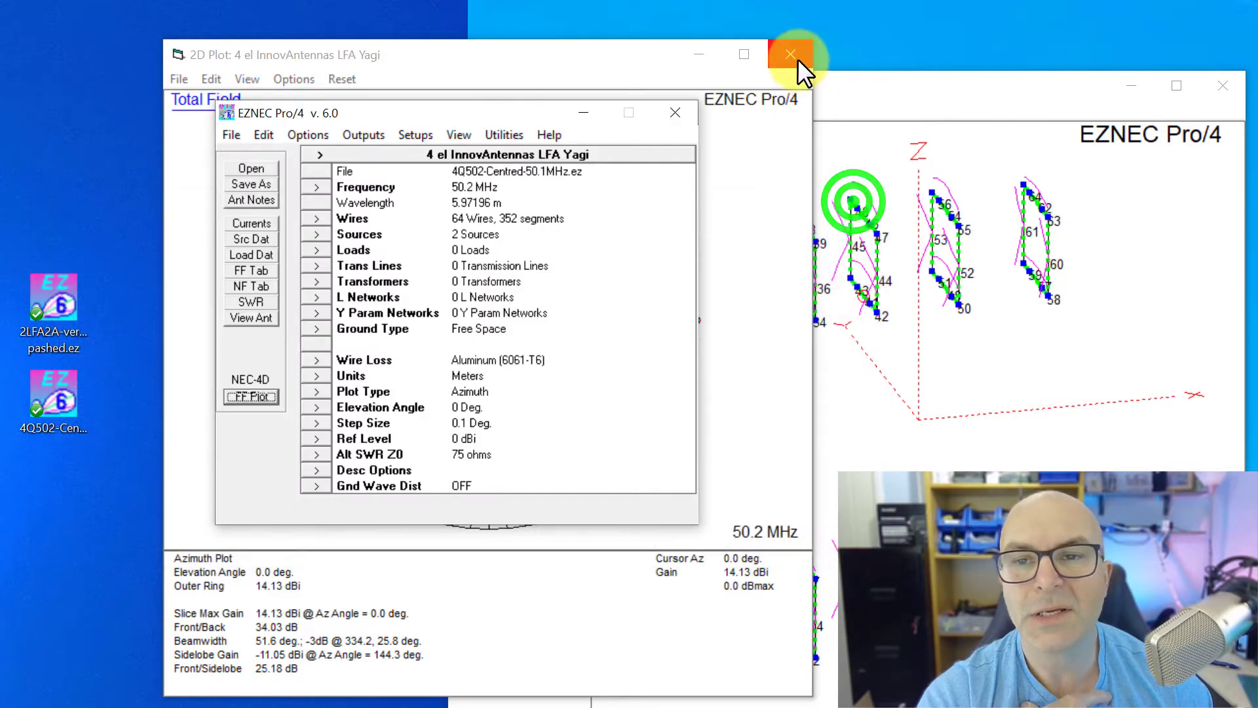
click(315, 217)
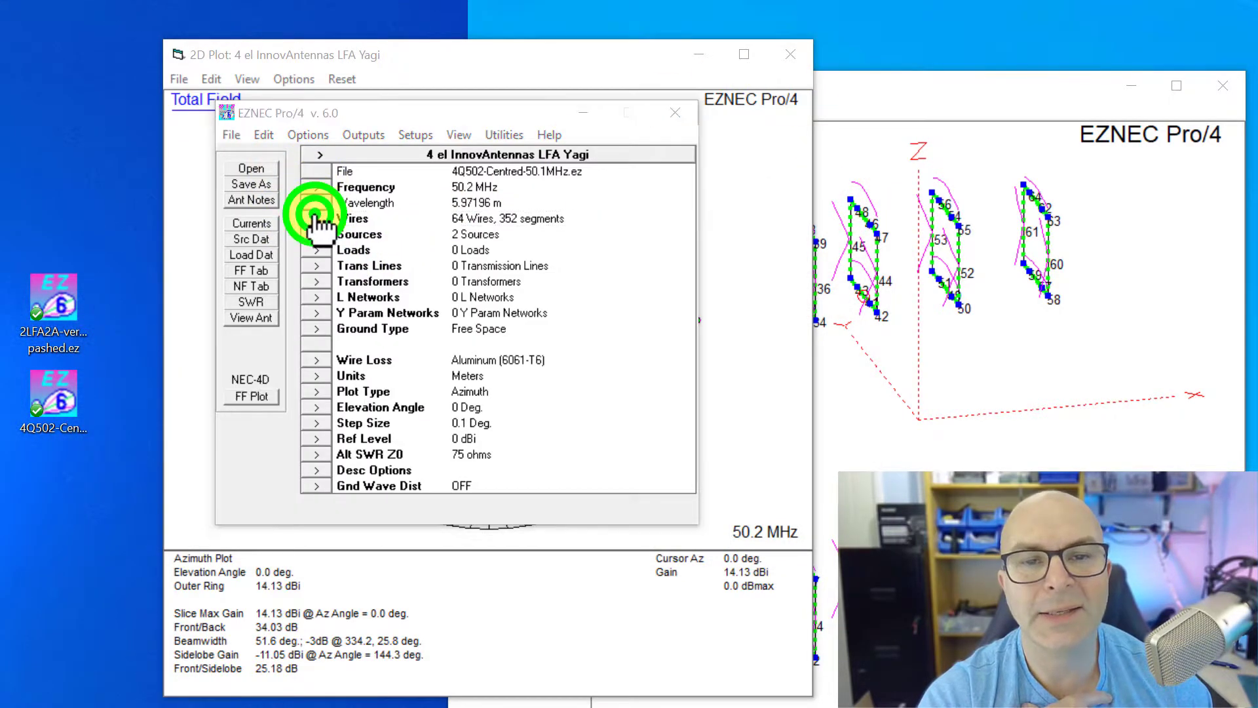
click(139, 227)
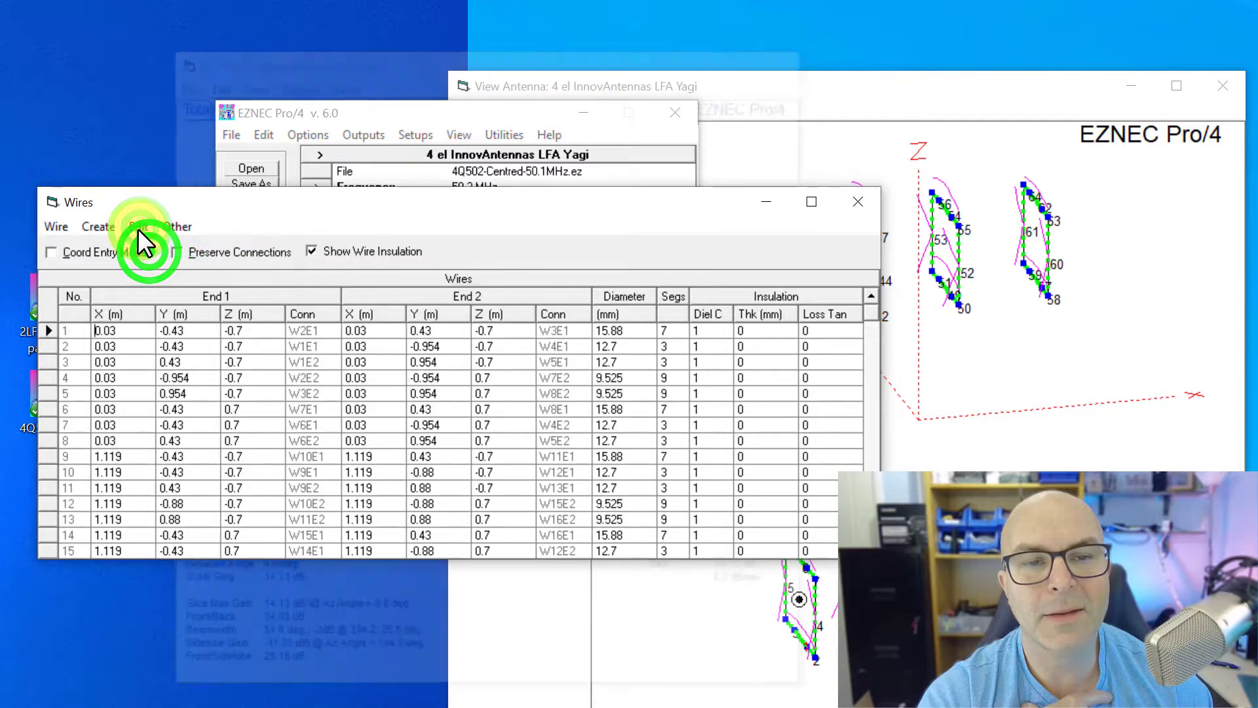
click(146, 243)
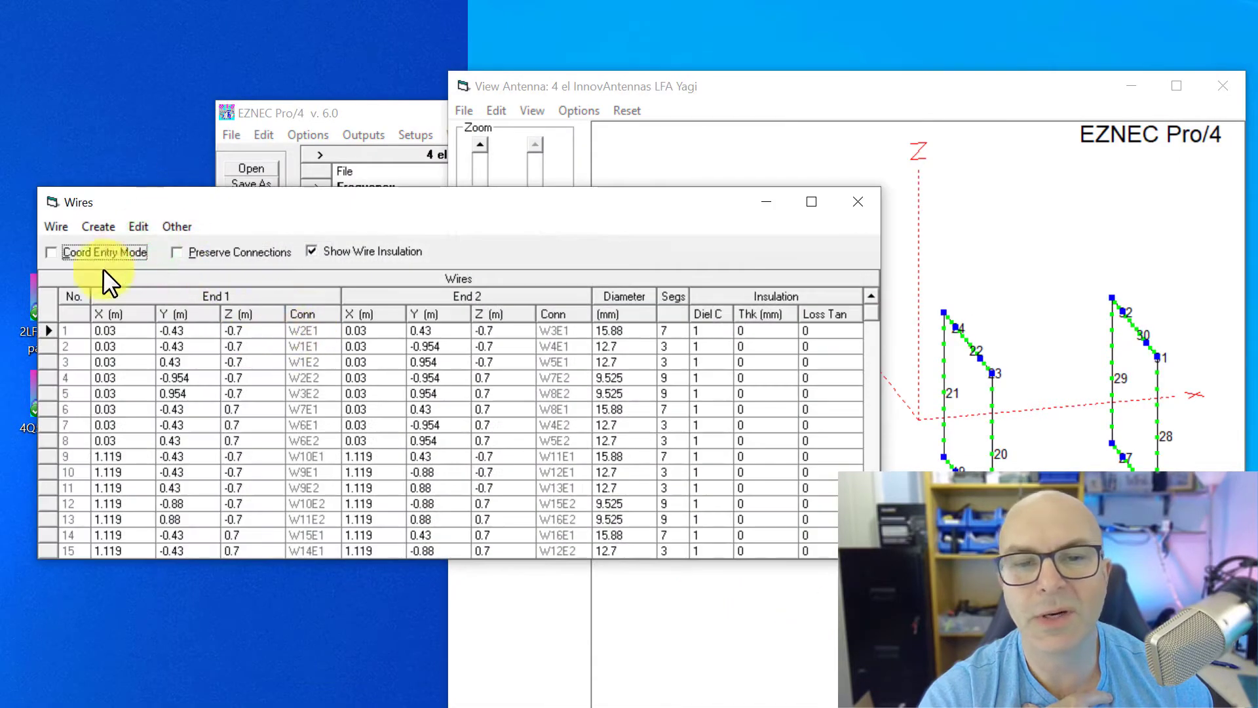
Step: Copy the wires with a Z offset of 7 m to create the stacked pair of 64 wires
click(53, 227)
click(69, 407)
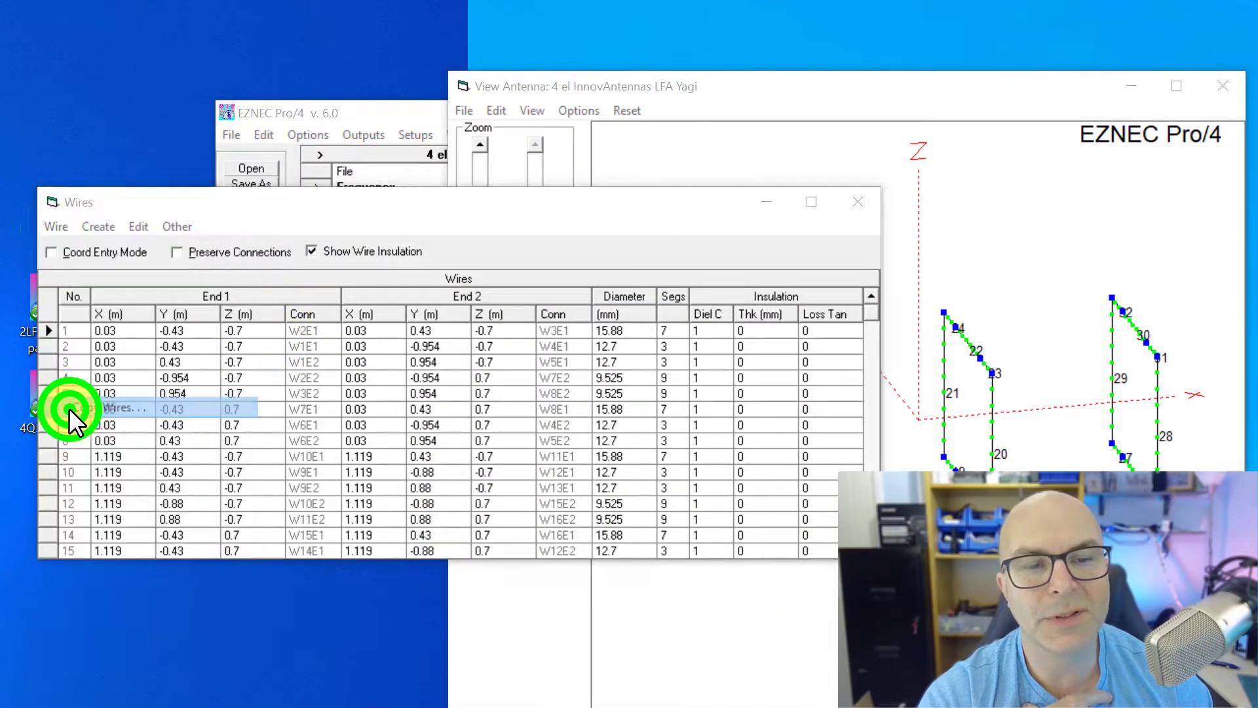
click(429, 636)
text(7)
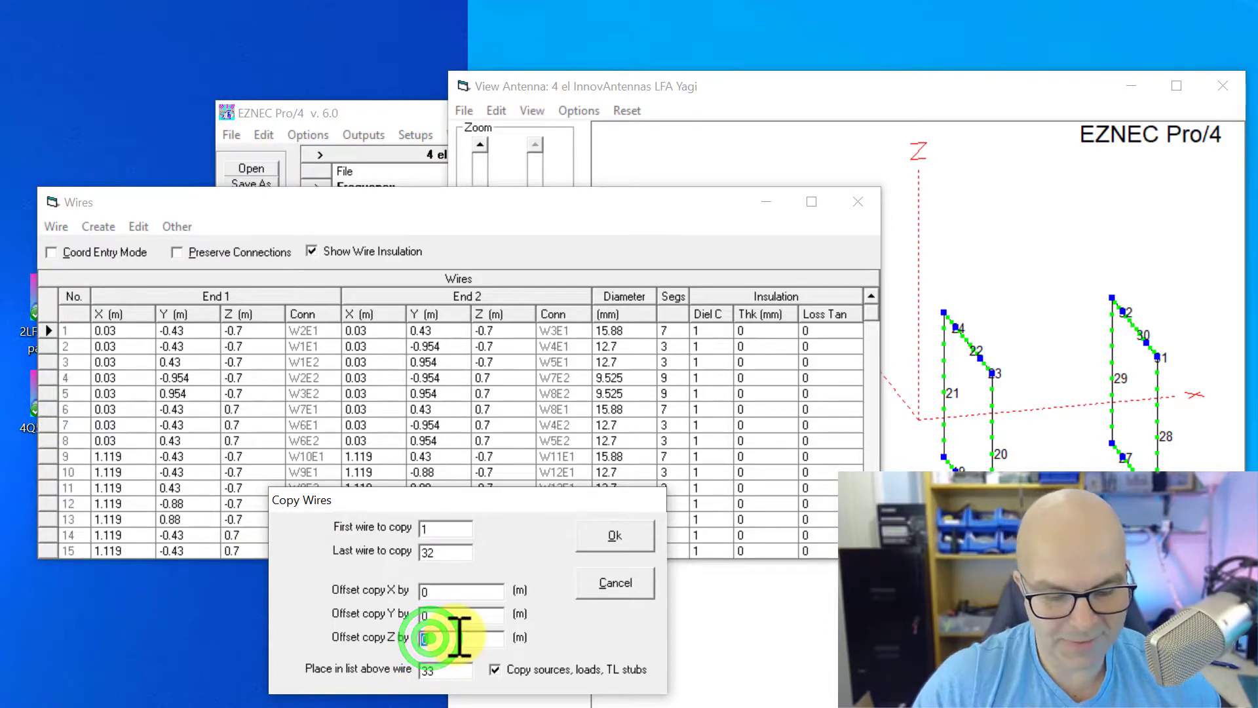
click(613, 534)
click(291, 111)
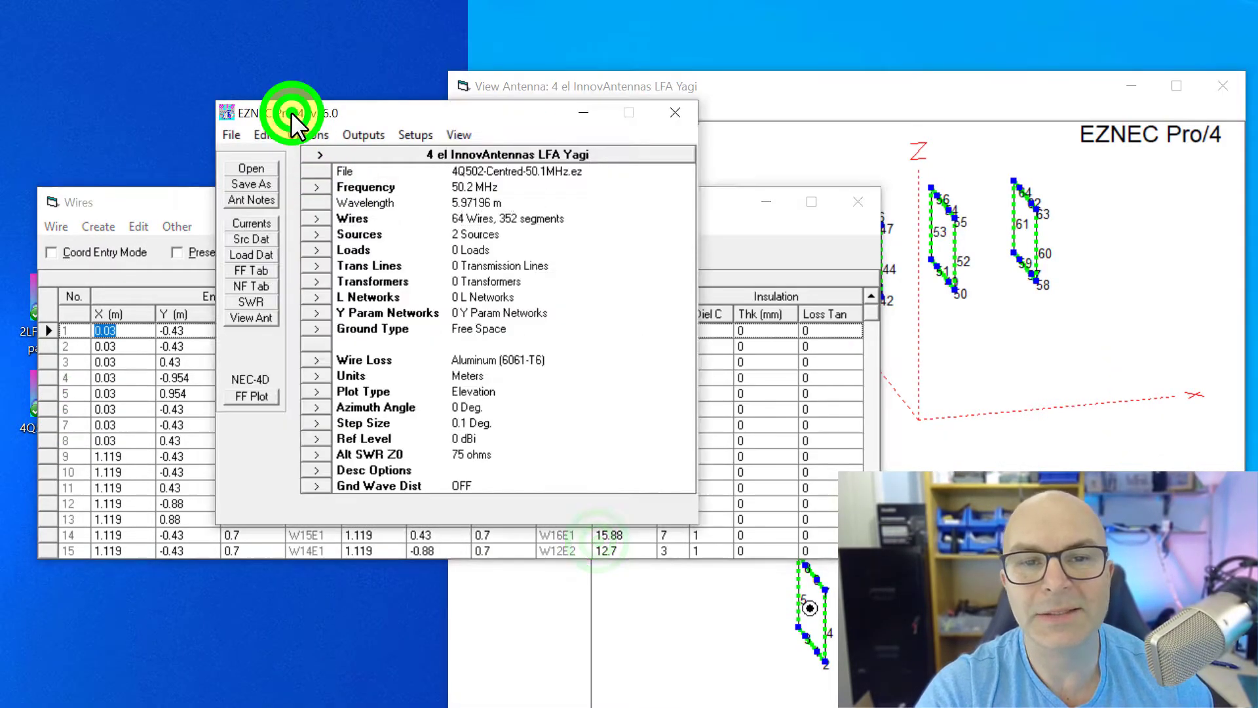
Step: Plot the 7 m stack's elevation pattern (14.31 dBi, 23.0° beamwidth) and rotate the antenna view
click(249, 396)
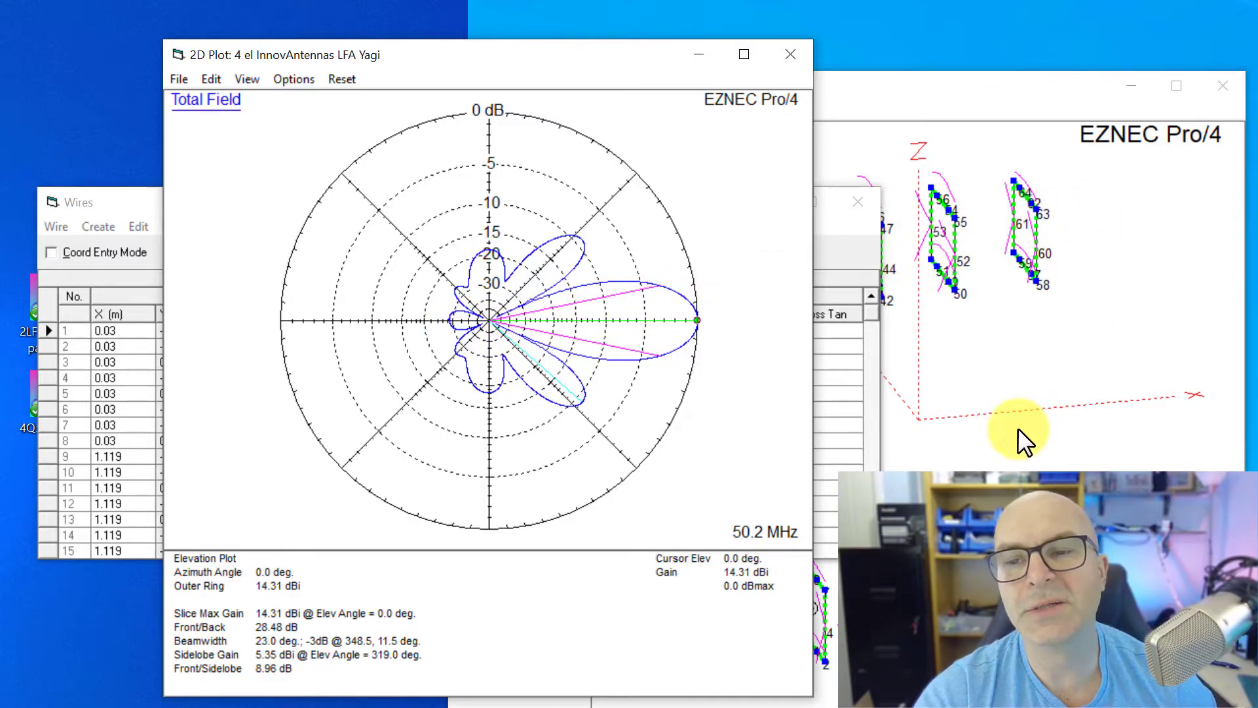
drag(1016, 427, 1011, 398)
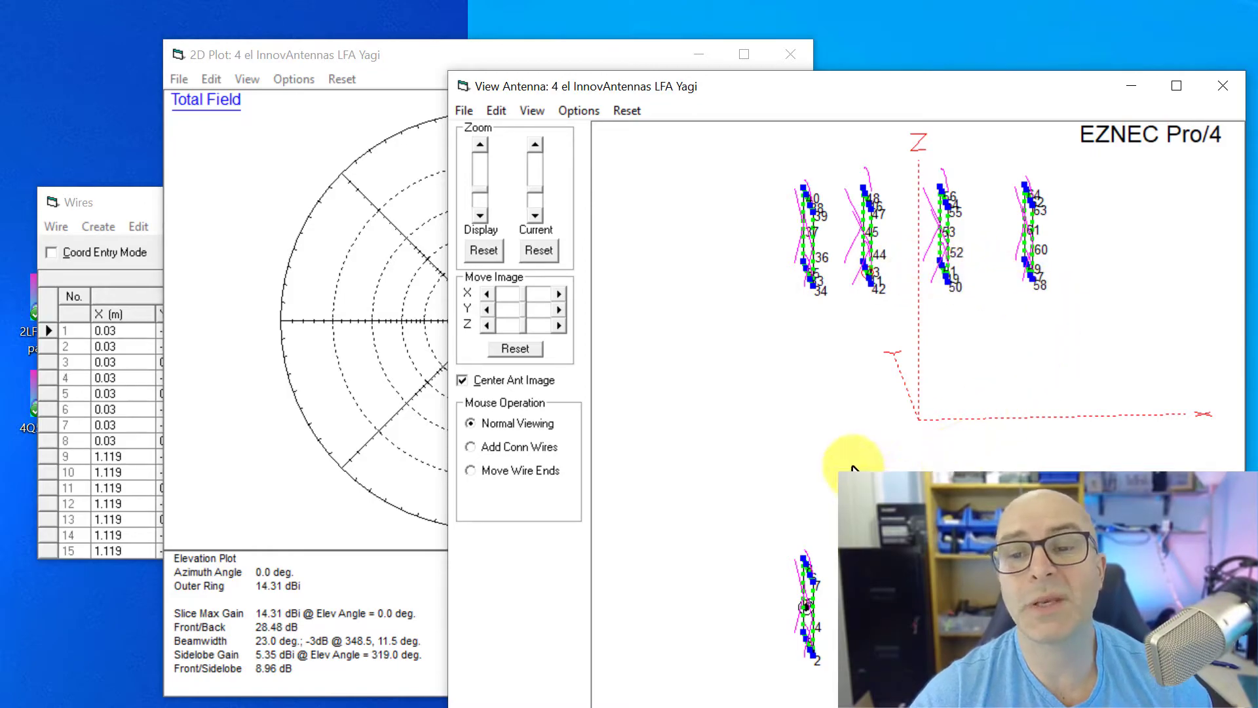
Step: Close the elevation plot, then plot the azimuth pattern: 14.31 dBi, 28.48 dB front/back, 52.0° beamwidth
click(331, 44)
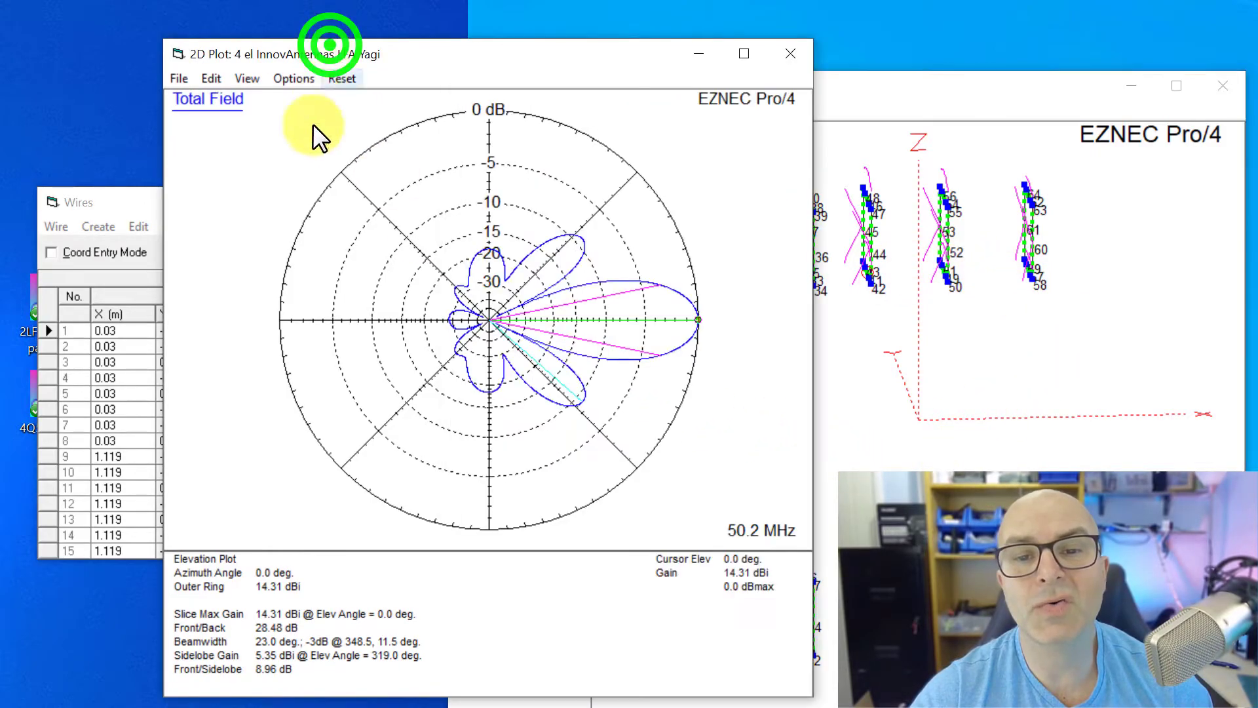
click(792, 51)
click(315, 393)
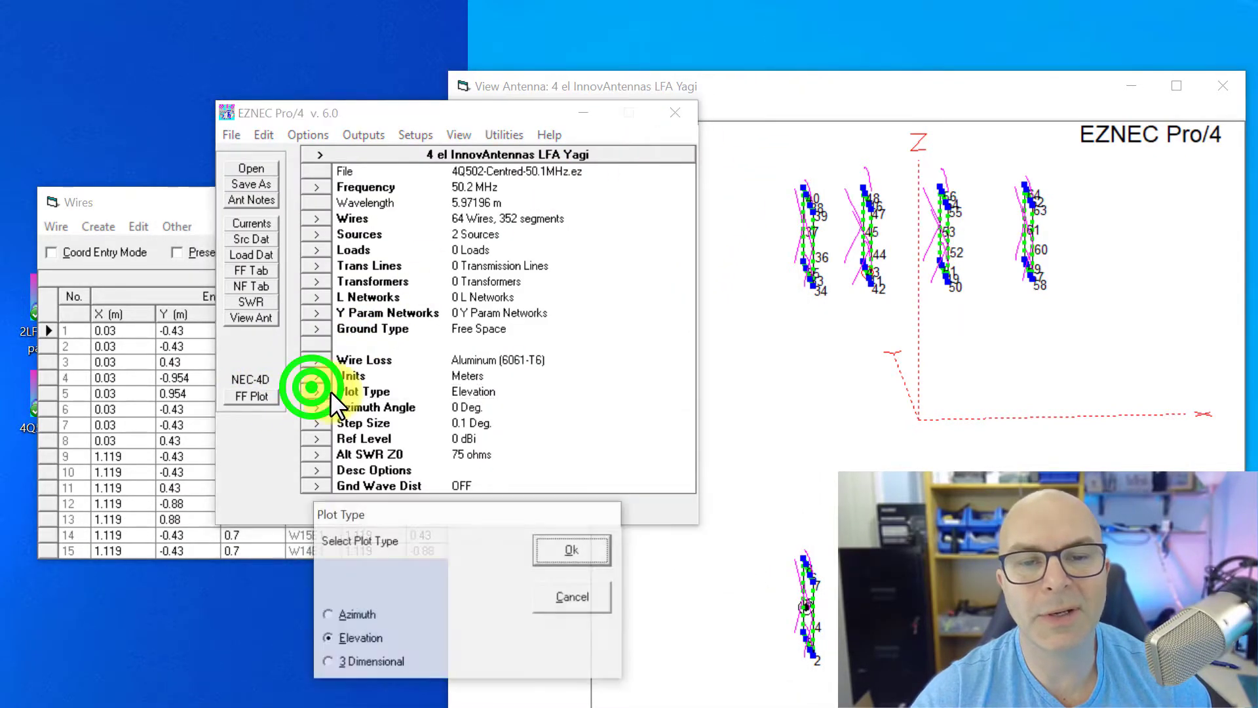
click(345, 612)
click(566, 549)
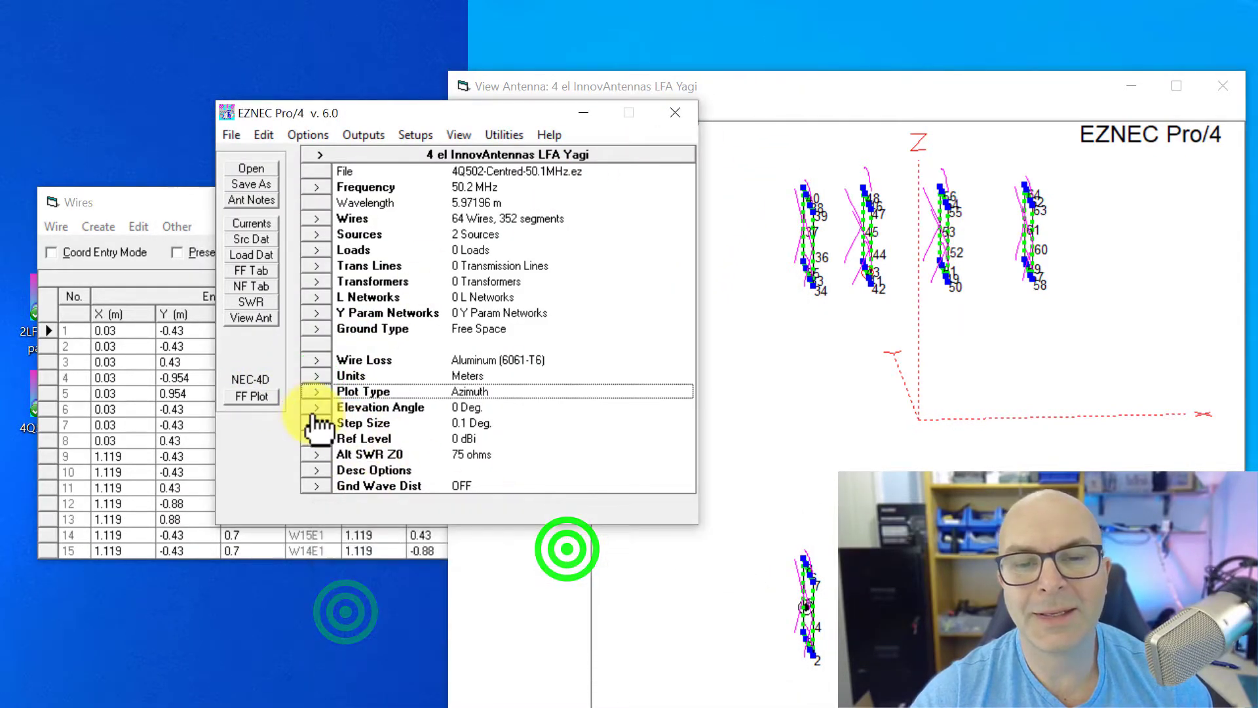
click(269, 397)
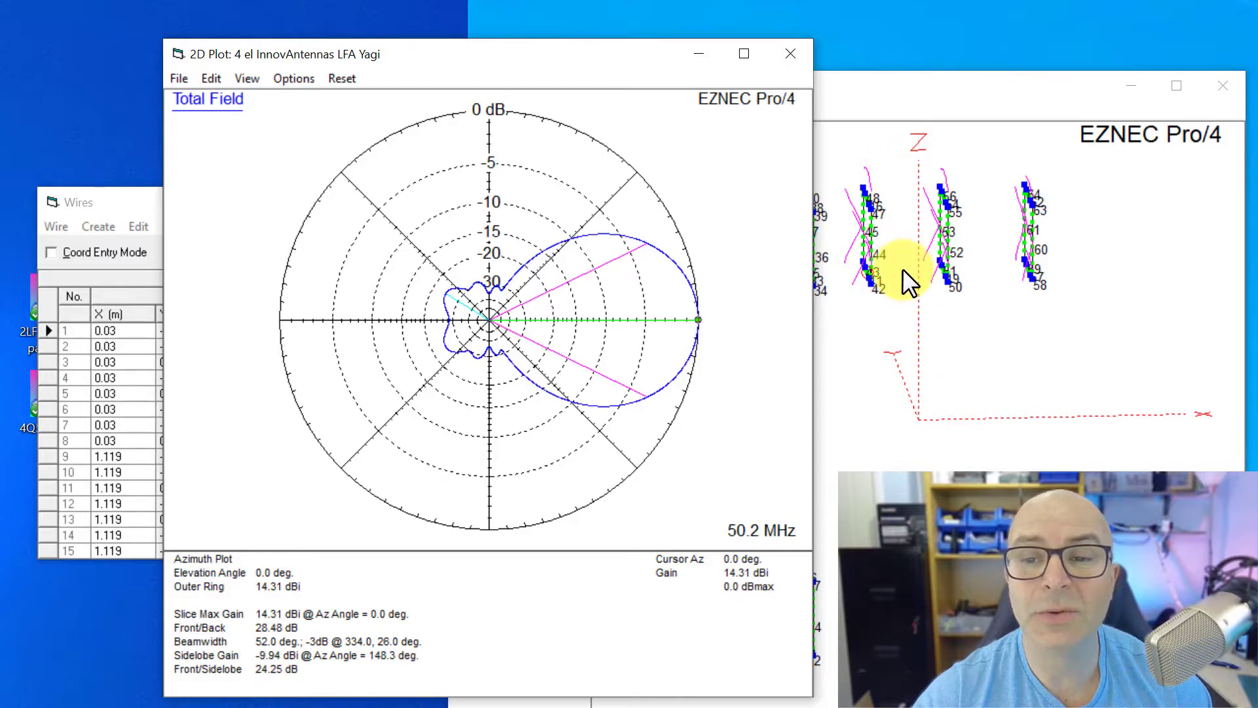
Step: Close the azimuth plot, set the plot type back to Elevation and regenerate the pattern
click(945, 354)
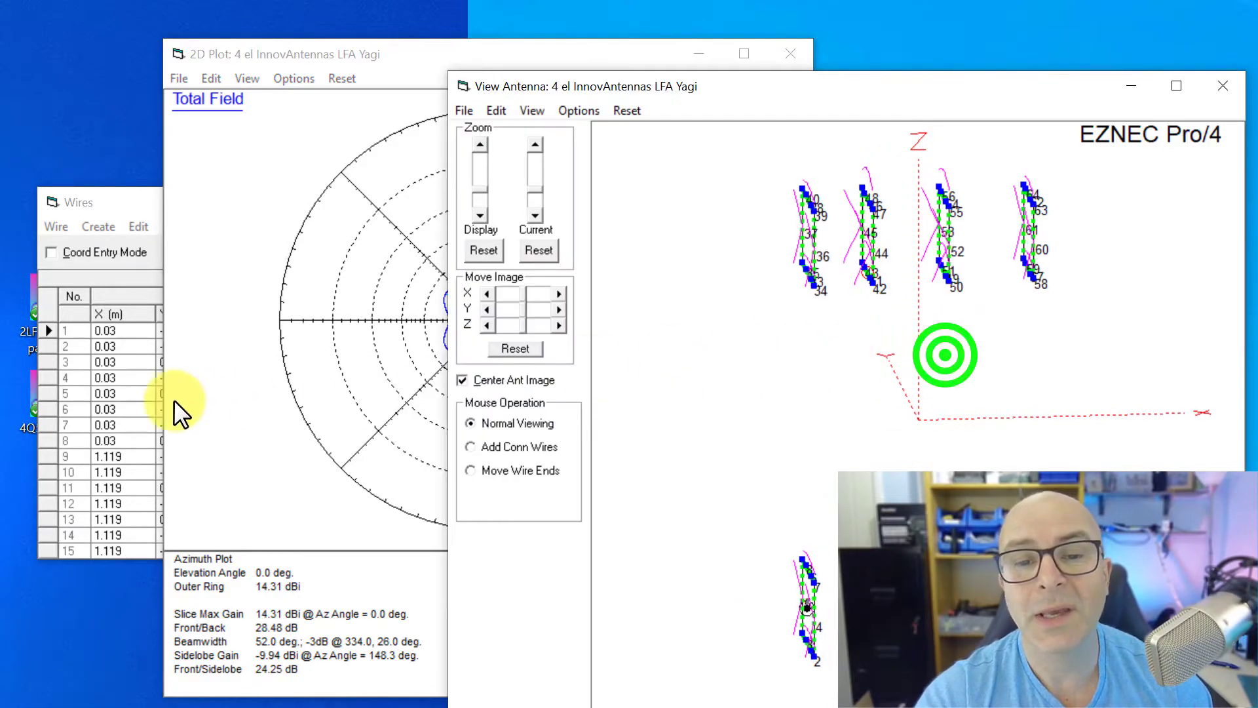
click(789, 61)
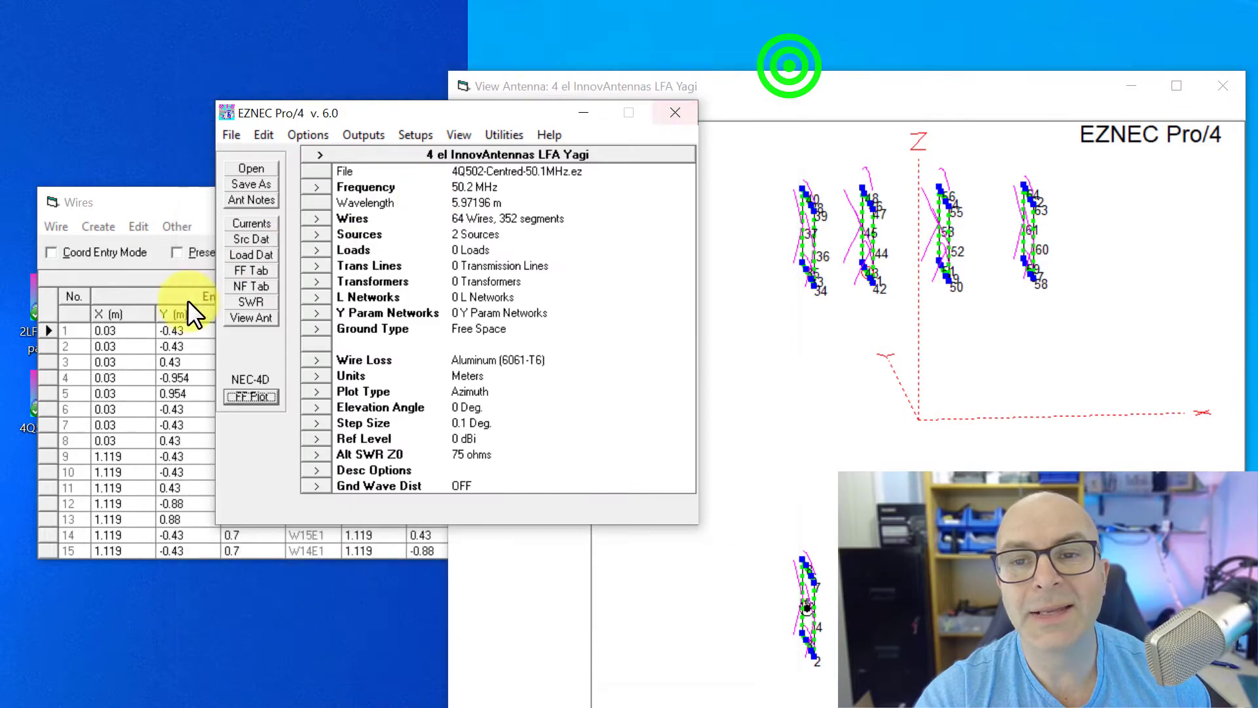
click(317, 391)
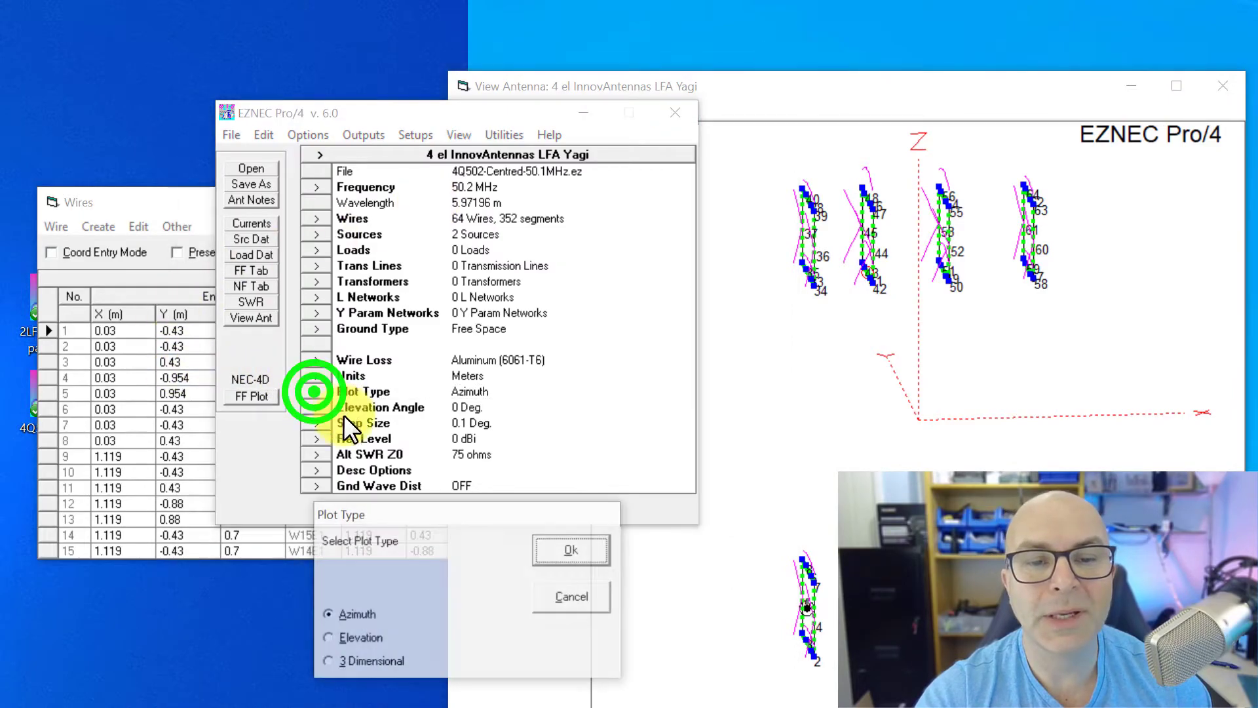
click(337, 634)
click(560, 551)
click(244, 391)
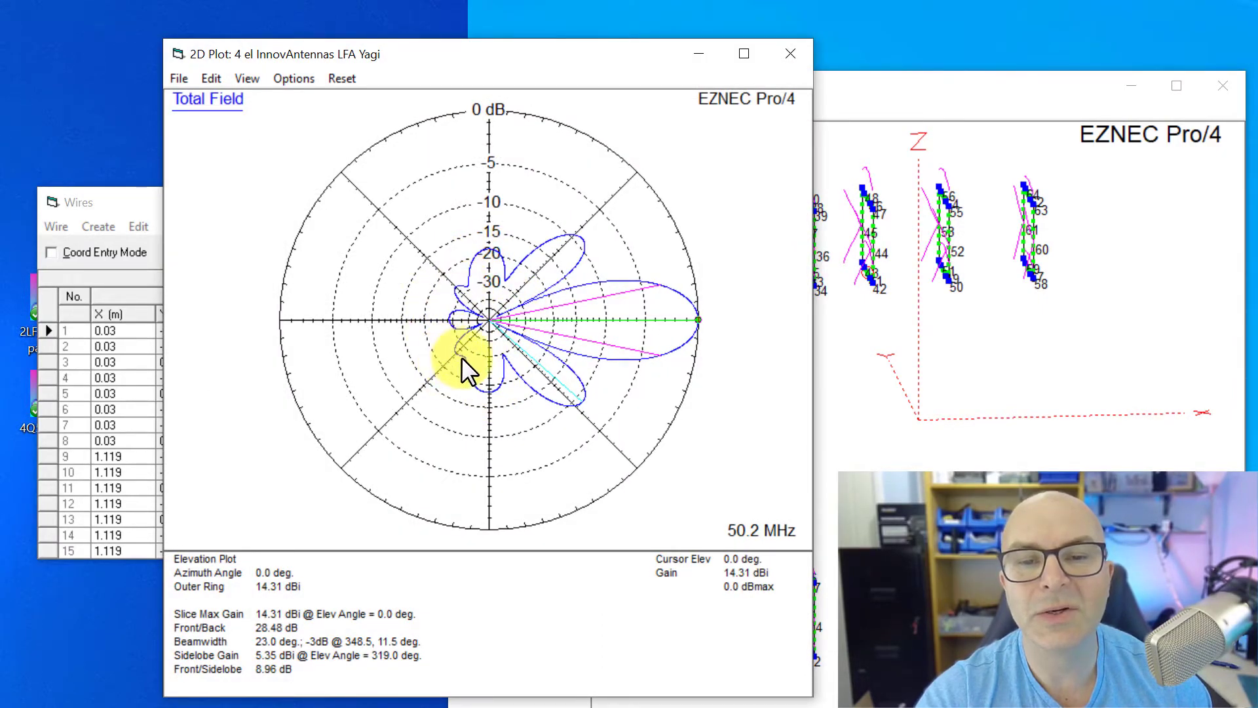
click(130, 206)
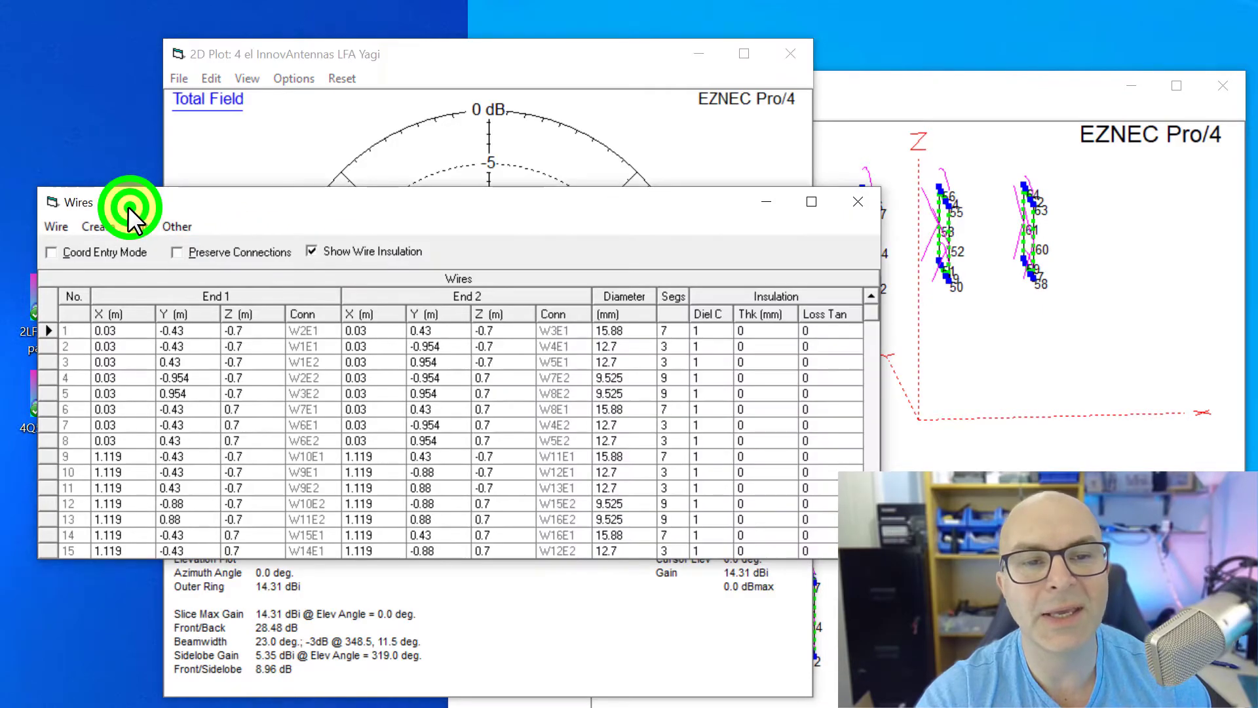
Step: Close the elevation plot and move source 1 to wire 14 in the Sources table
click(790, 53)
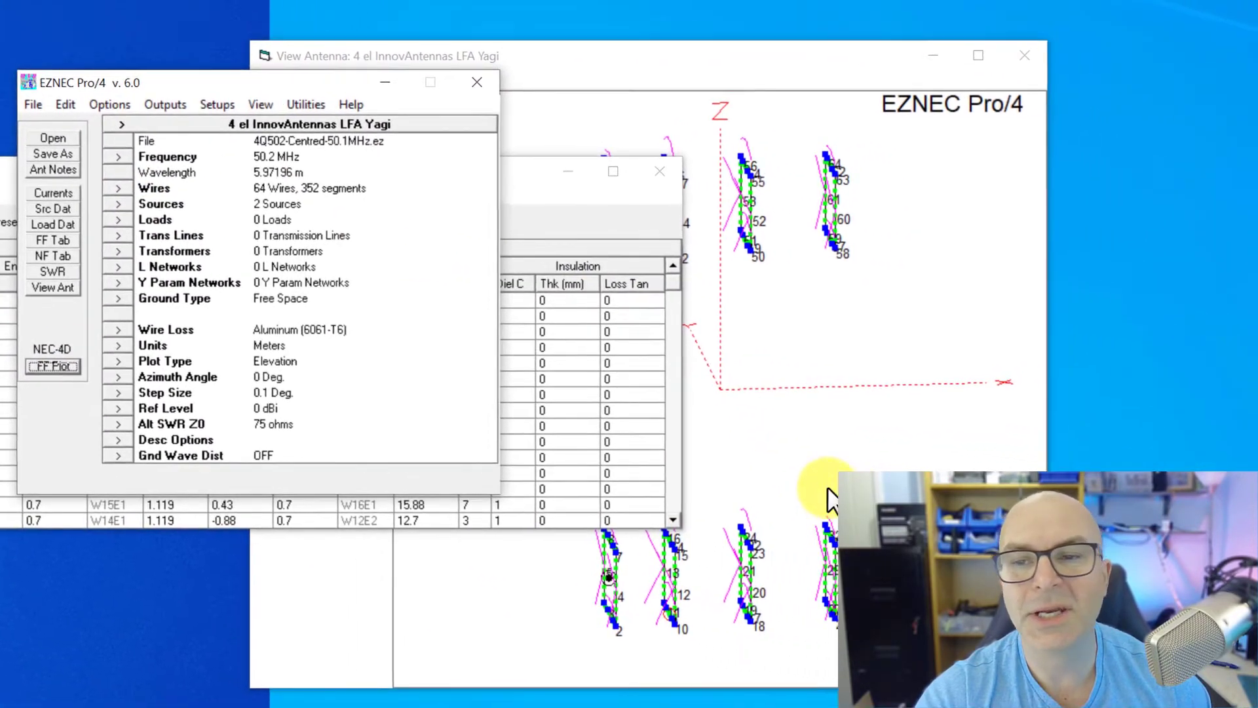
click(817, 459)
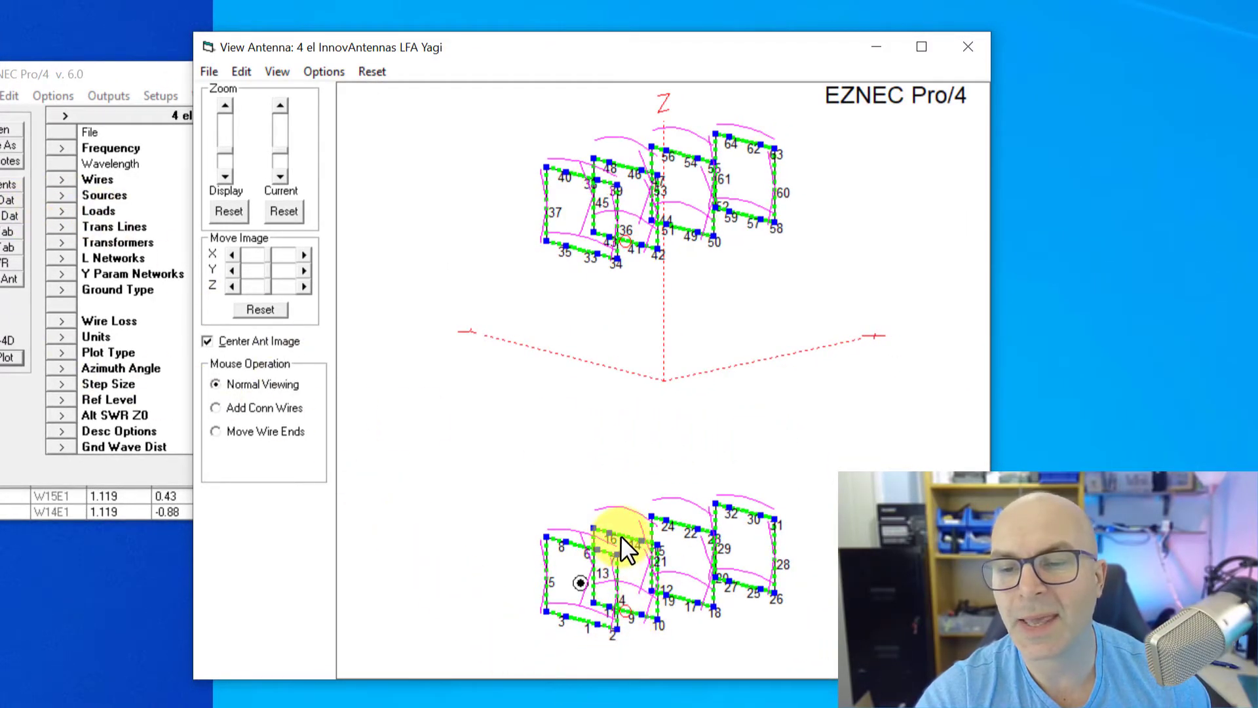
click(62, 195)
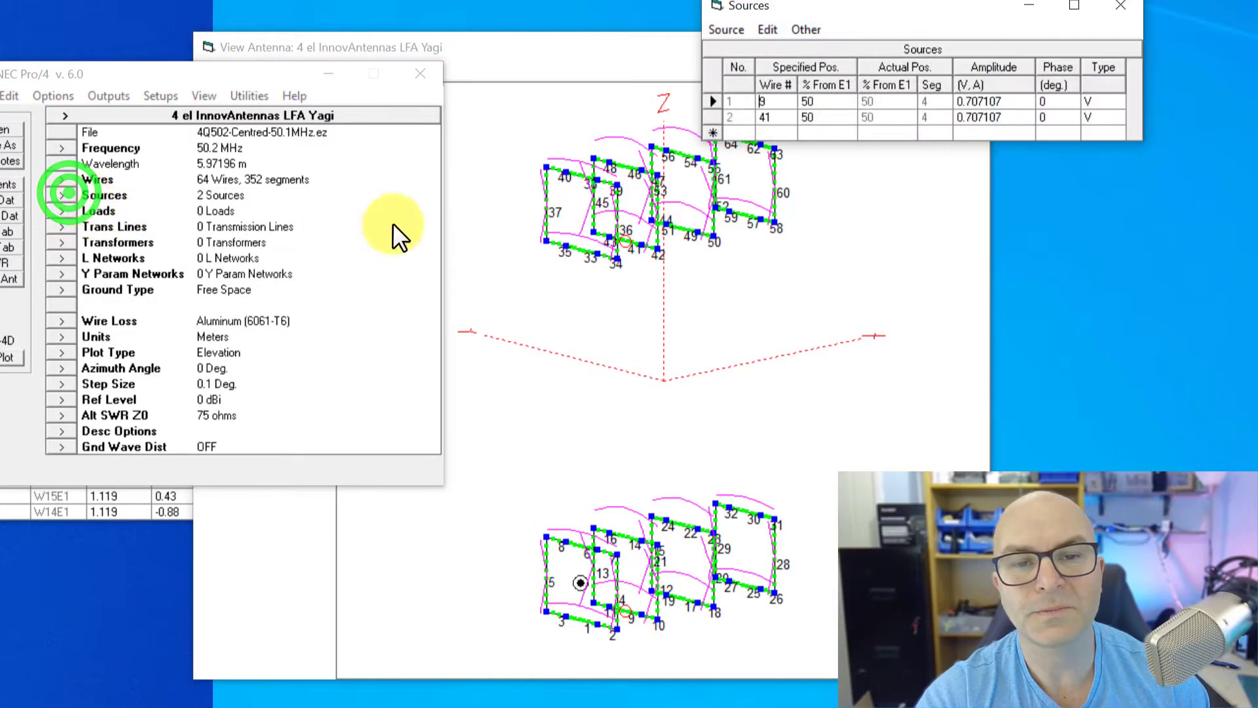
click(772, 102)
text(14)
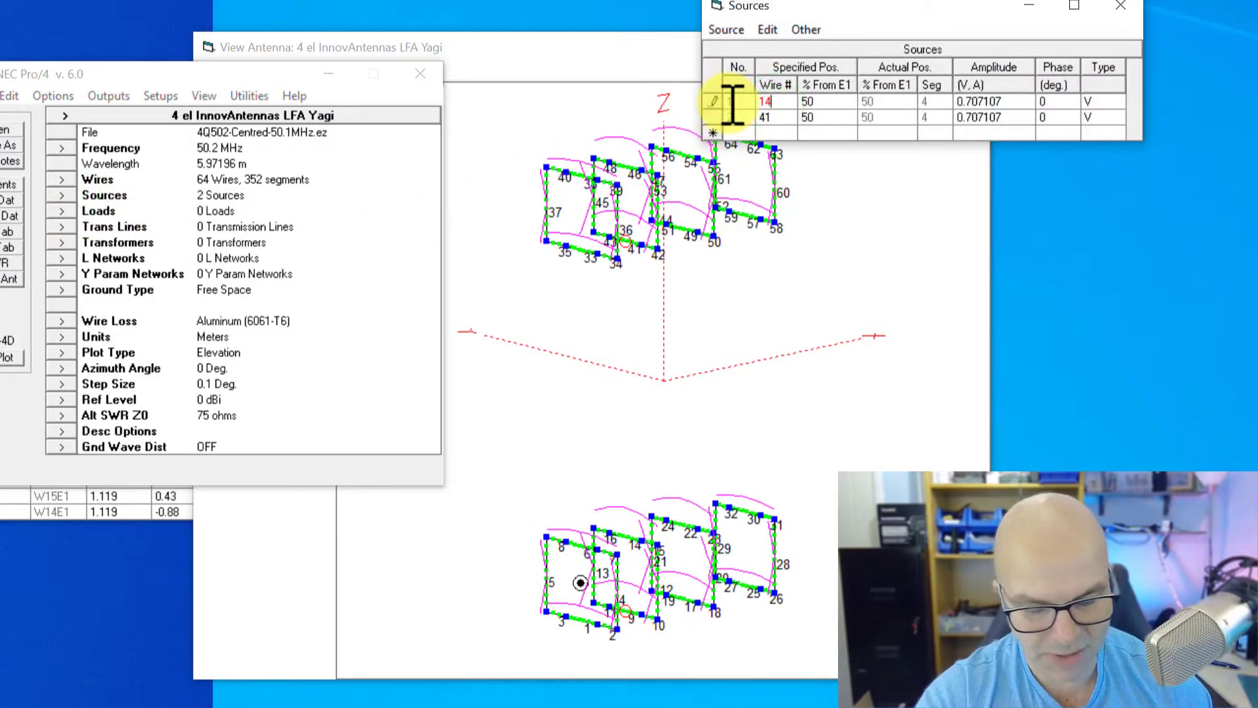
key(Return)
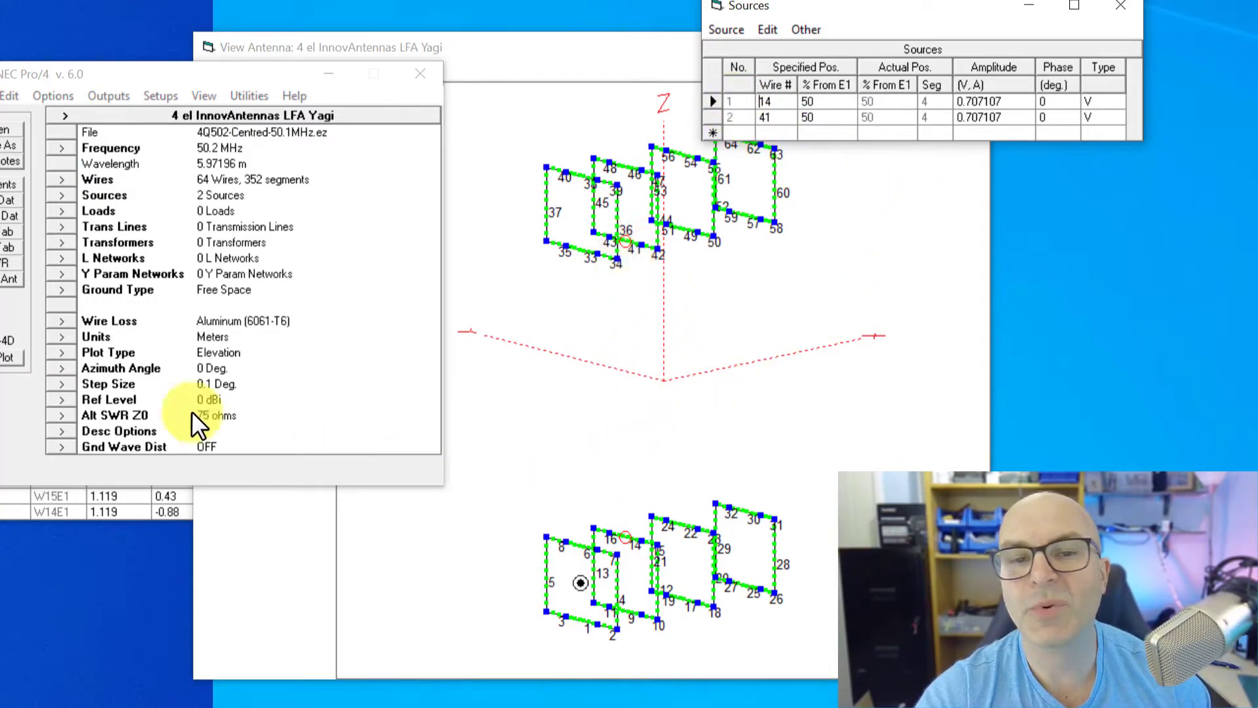
Step: Minimize the Wires window
click(62, 179)
click(2, 187)
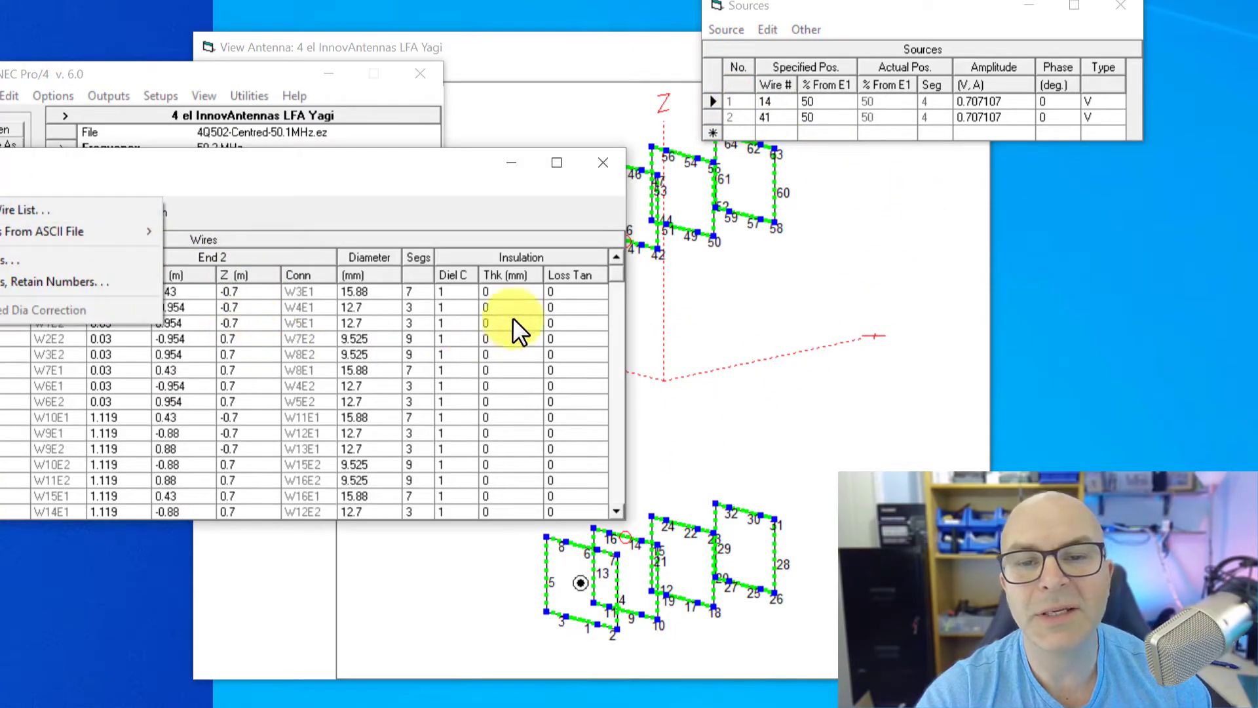
click(502, 162)
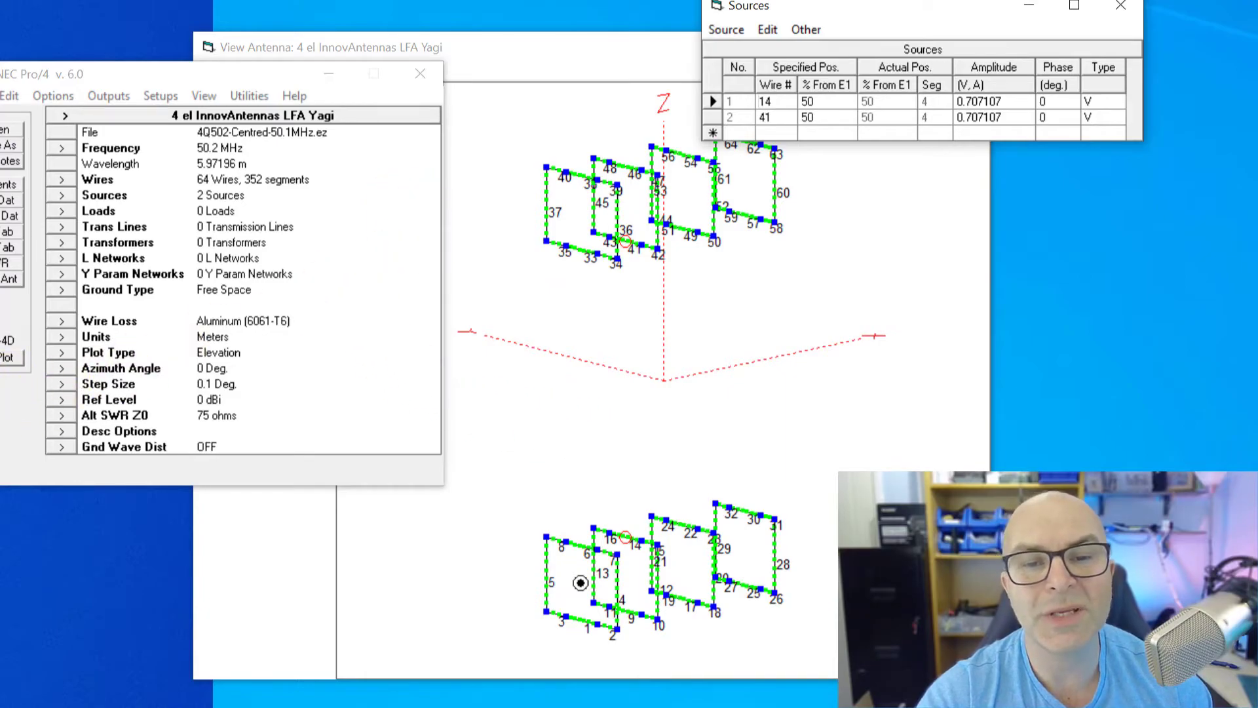
click(6, 361)
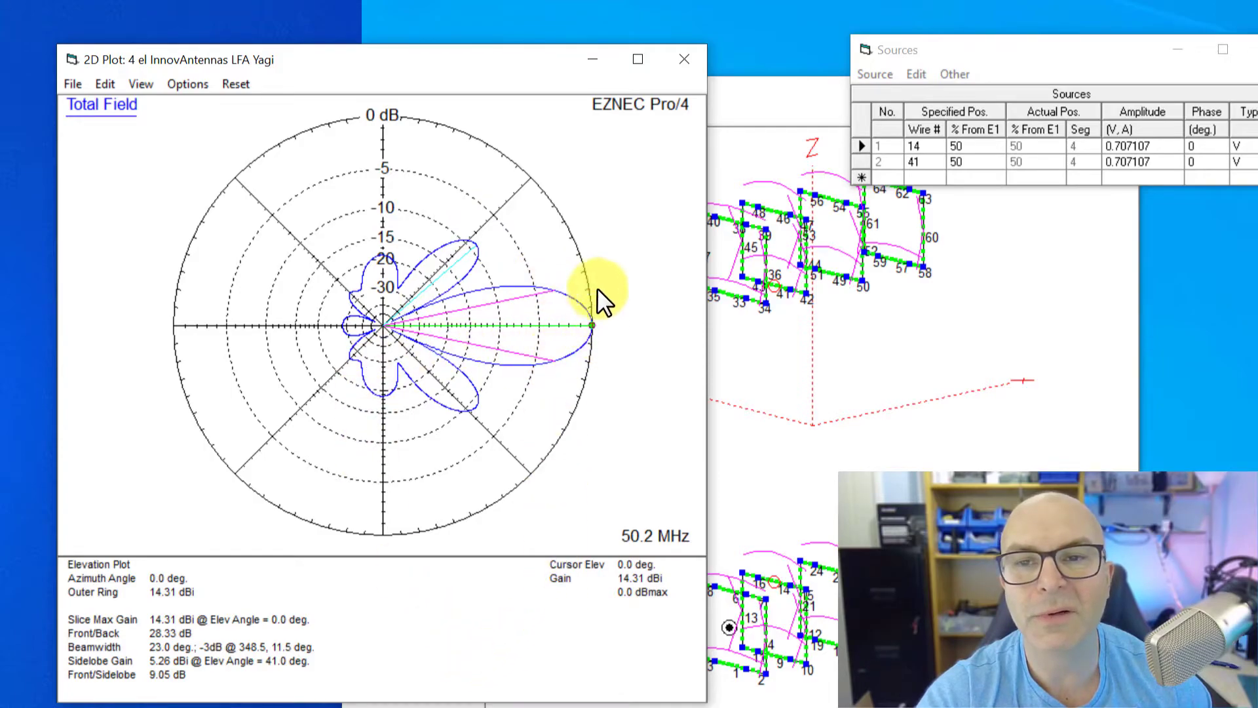
click(692, 56)
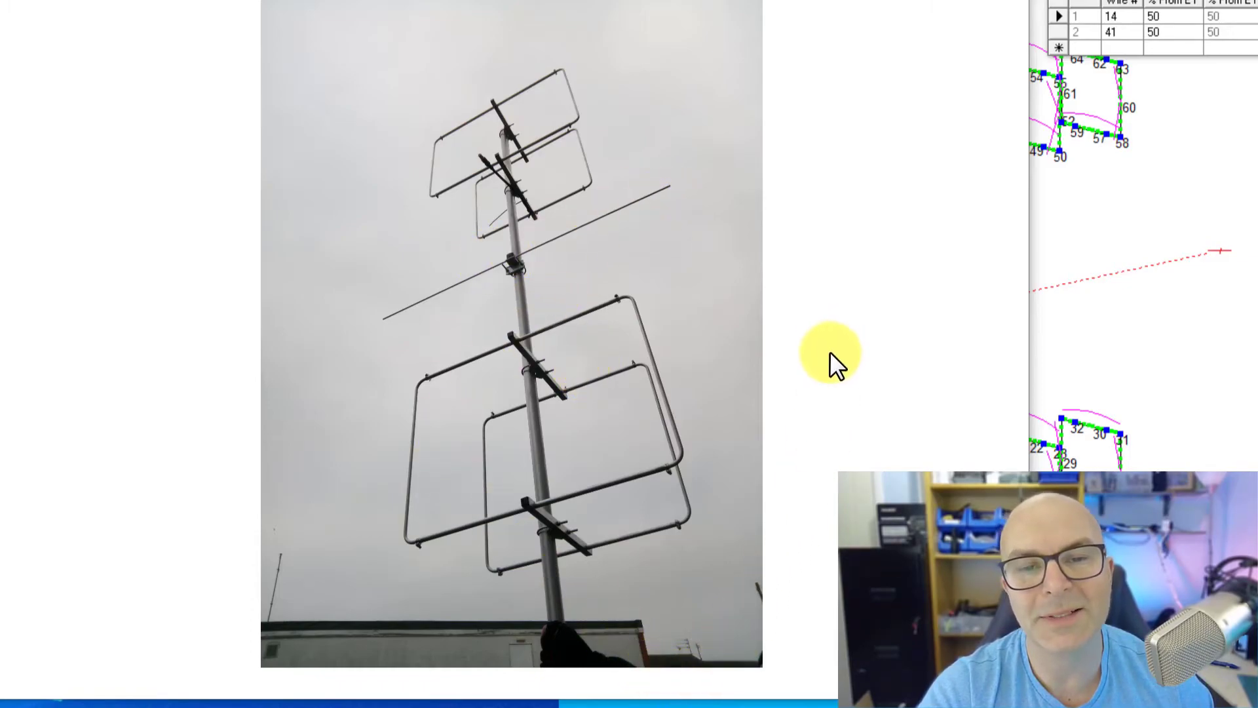
key(alt+F4)
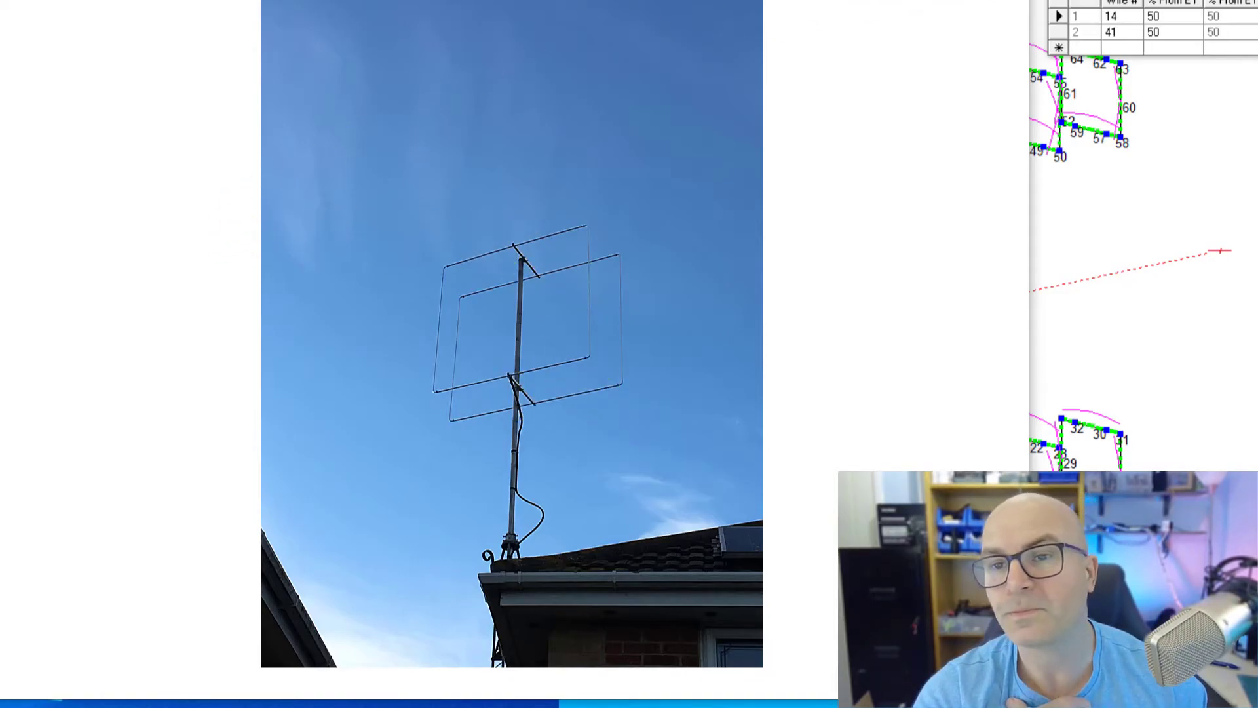
Step: Close the blue-sky quad photo with Alt+F4
key(alt+F4)
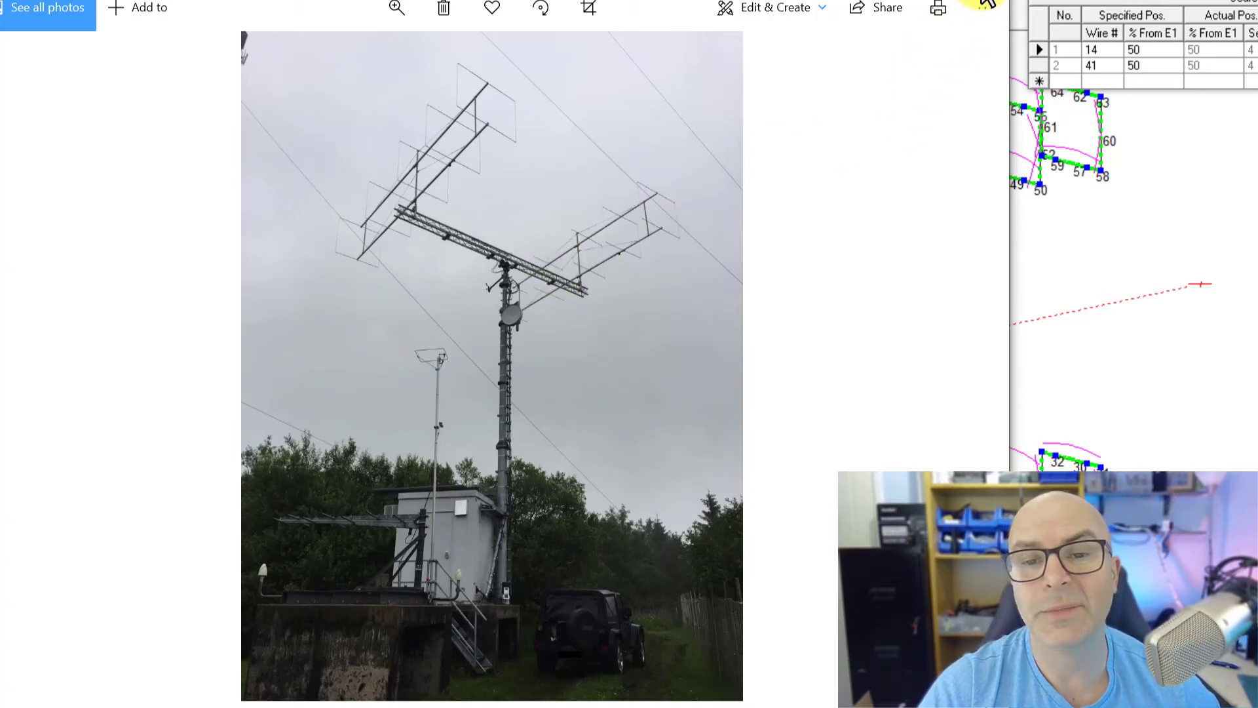
Step: Scroll through the photos, then return to the four stacked quad Yagis photo
scroll(988, 3, down, 1)
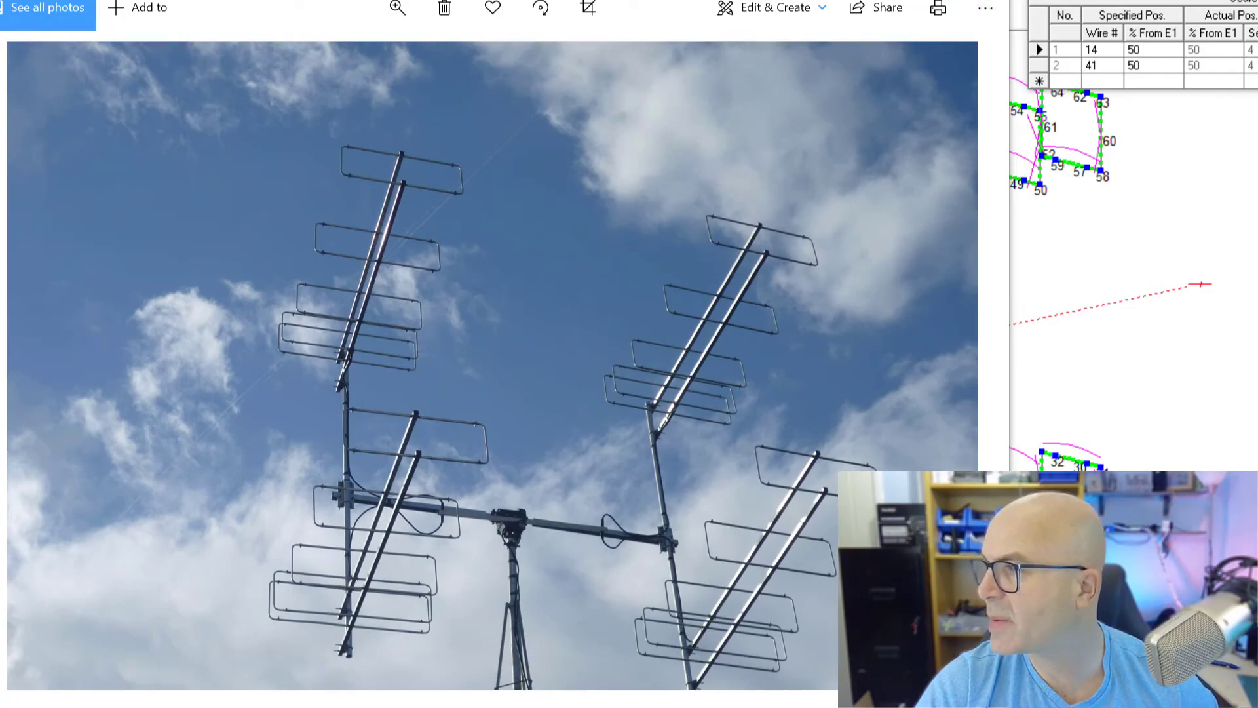
scroll(987, 4, down, 1)
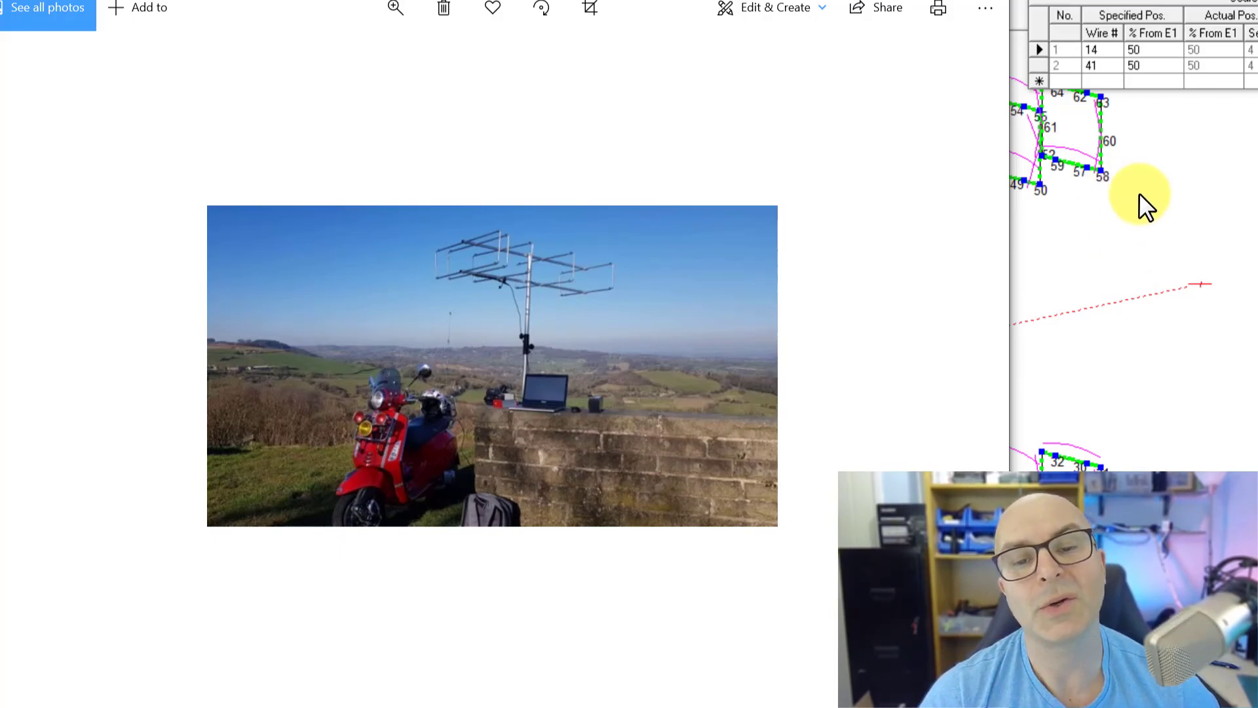
click(986, 4)
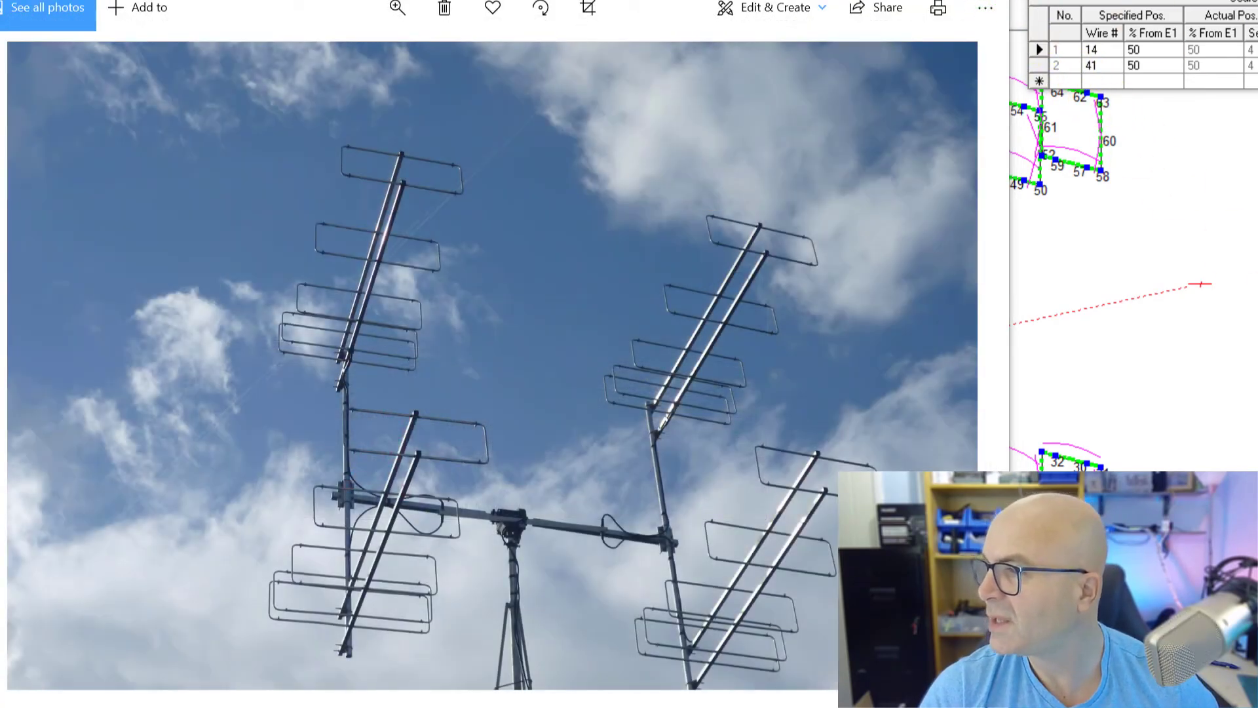
Step: Advance two photos, past the desert mast, to the quad-loop Yagis on a cross-boom
key(Right)
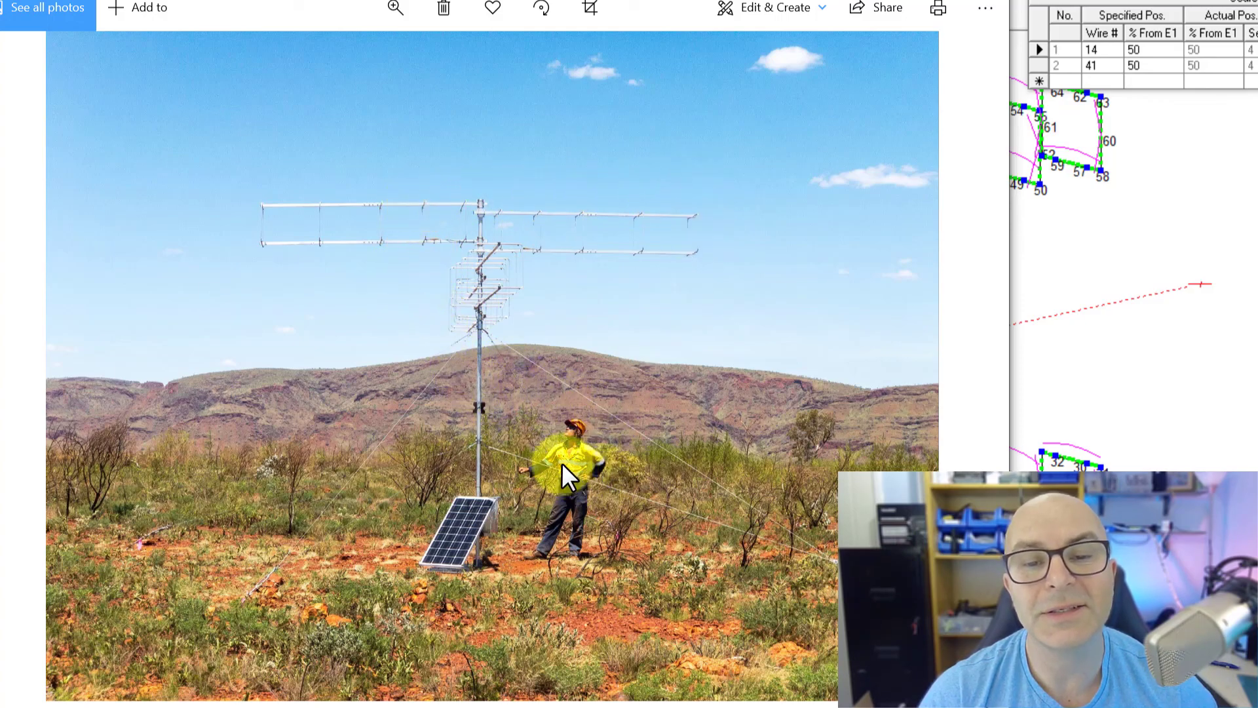
key(Right)
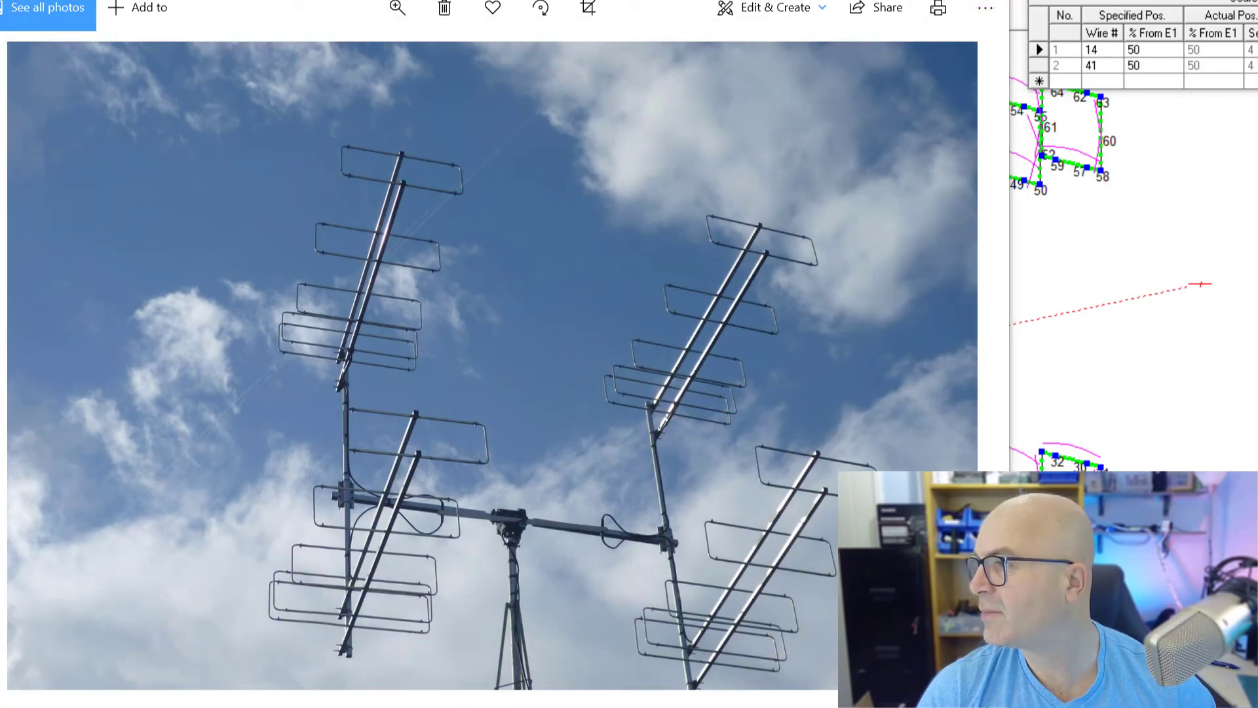
key(Right)
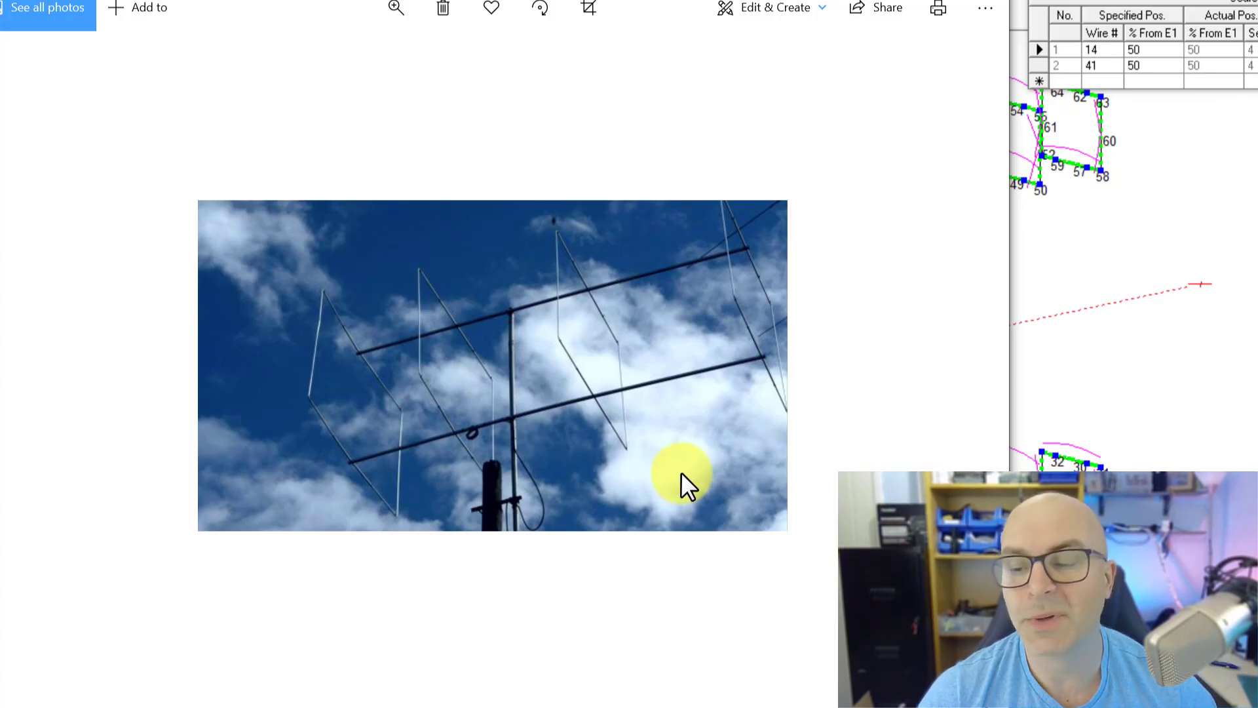
key(Right)
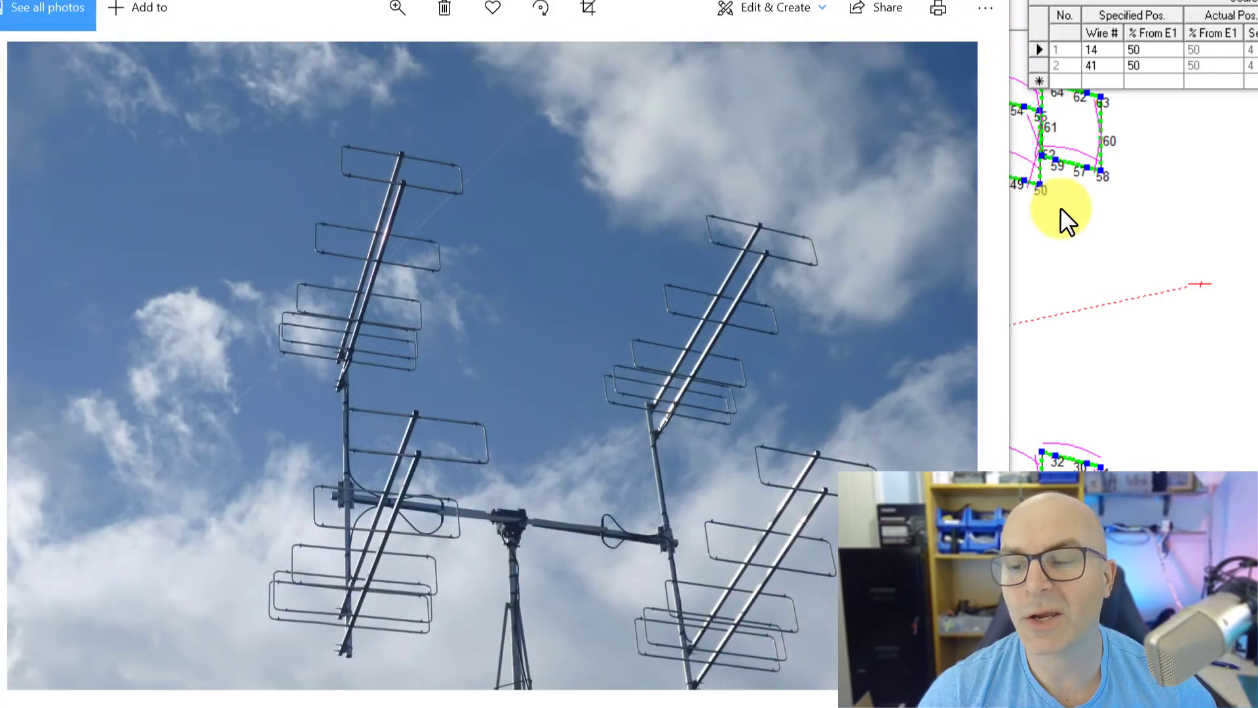